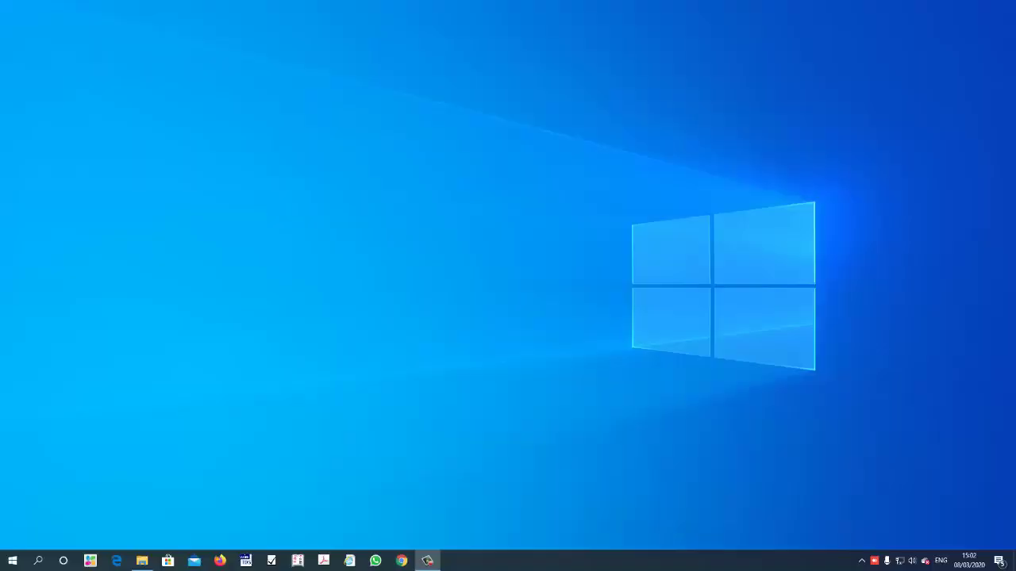
- Launch Google Chrome from the taskbar
{"action": "left_click", "coordinate": [402, 561]}
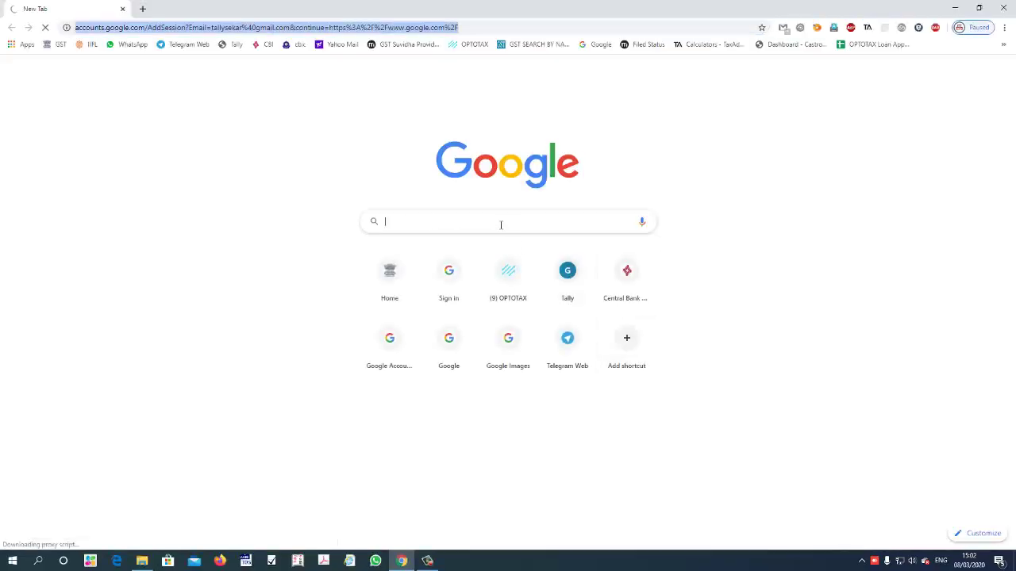
- Search Google for 'optotax' and open the Login/Signup - Optotax result
{"action": "type", "text": "optotax"}
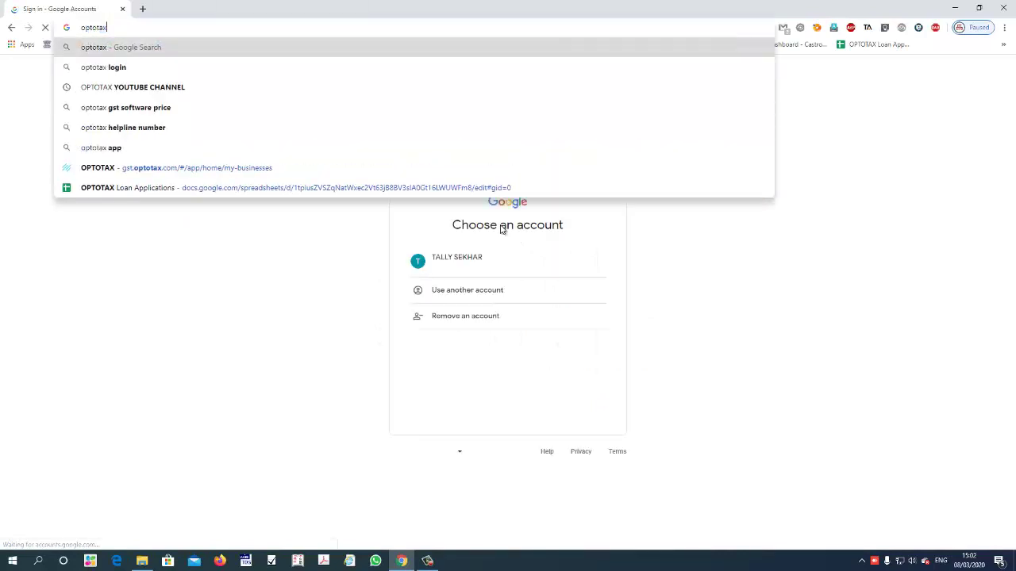
{"action": "key", "text": "Return"}
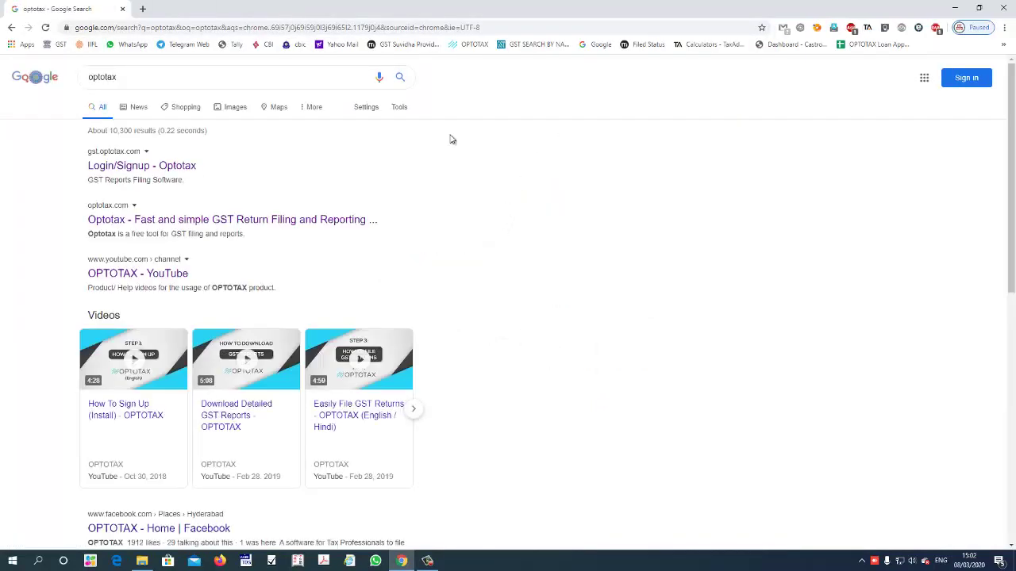
{"action": "left_click", "coordinate": [123, 167]}
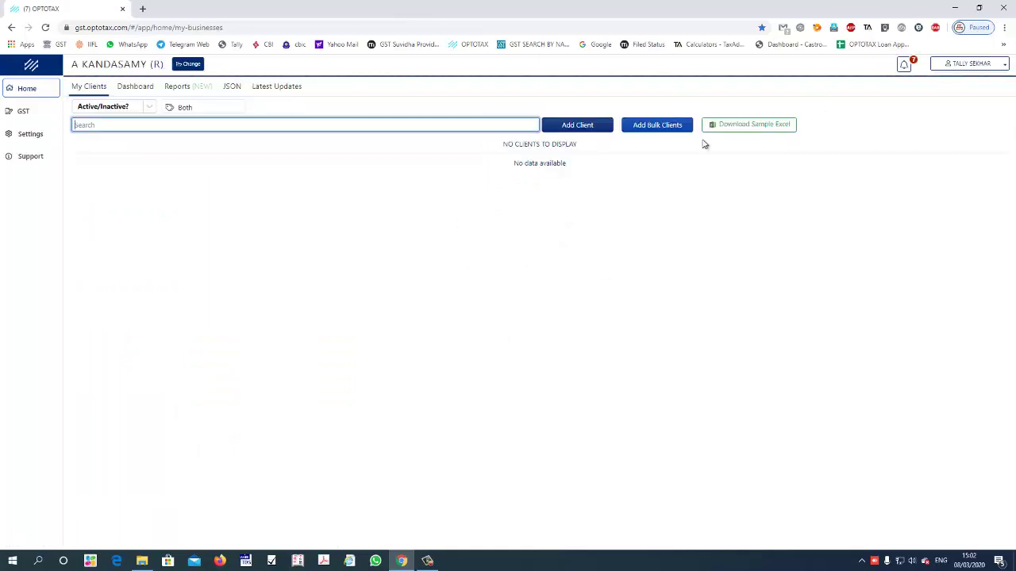
- Look over the My Profile details, then return to the Home client list
{"action": "left_click", "coordinate": [976, 66]}
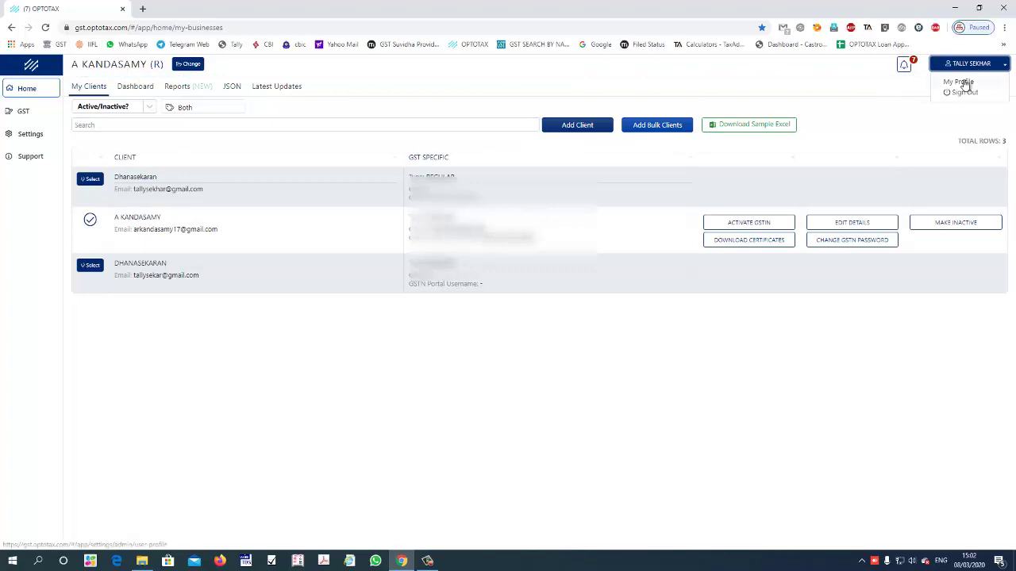
{"action": "left_click", "coordinate": [962, 81]}
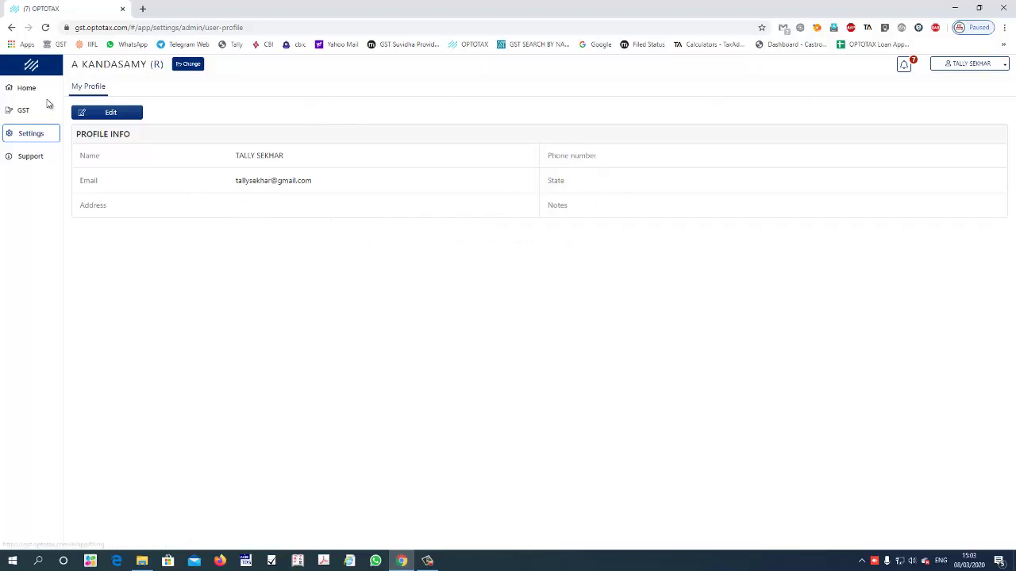
{"action": "left_click", "coordinate": [24, 88]}
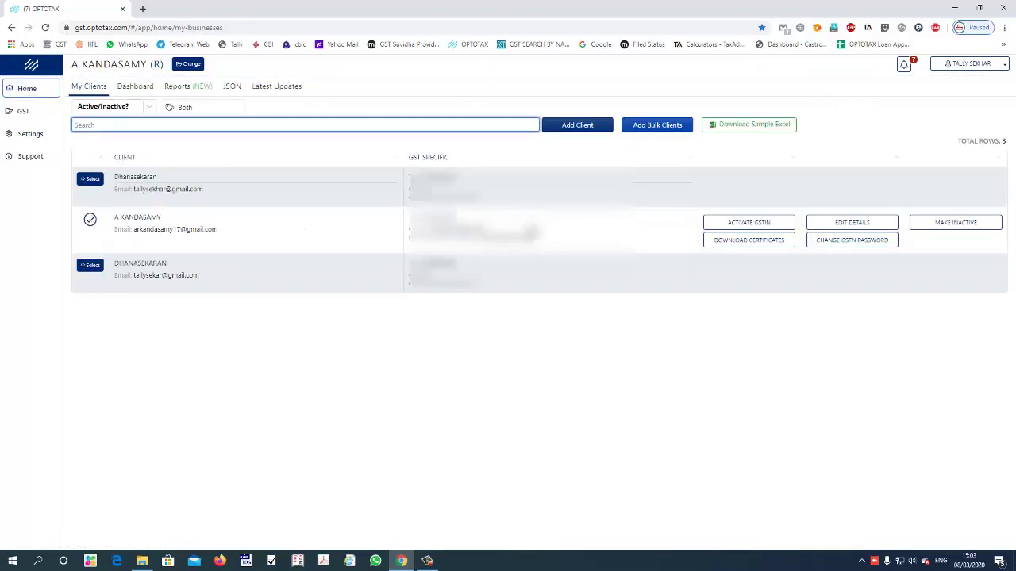
- Open the Add Client form, close it unsaved, and bring up the return filing Dashboard
{"action": "left_click", "coordinate": [583, 124]}
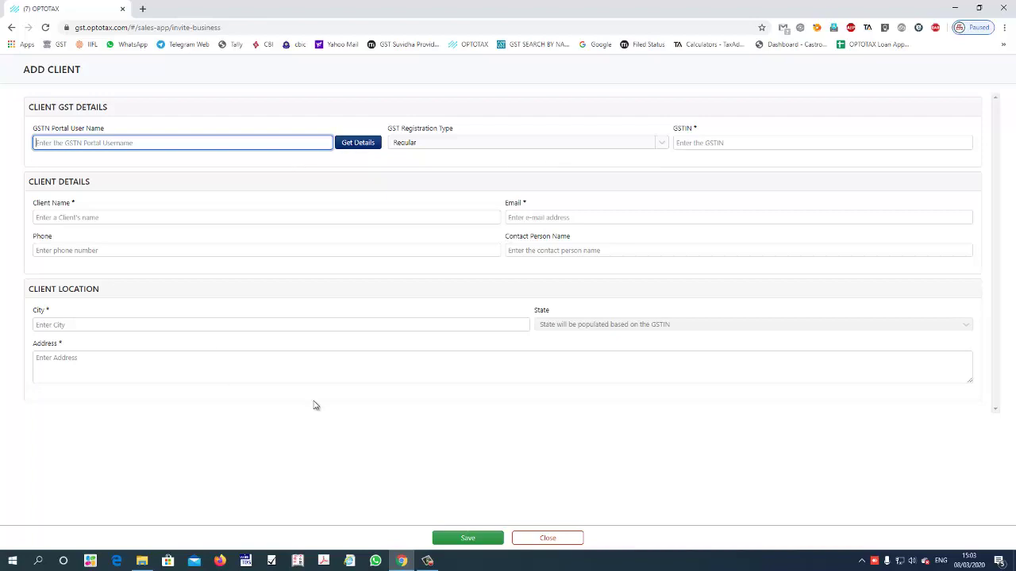
{"action": "left_click", "coordinate": [532, 539]}
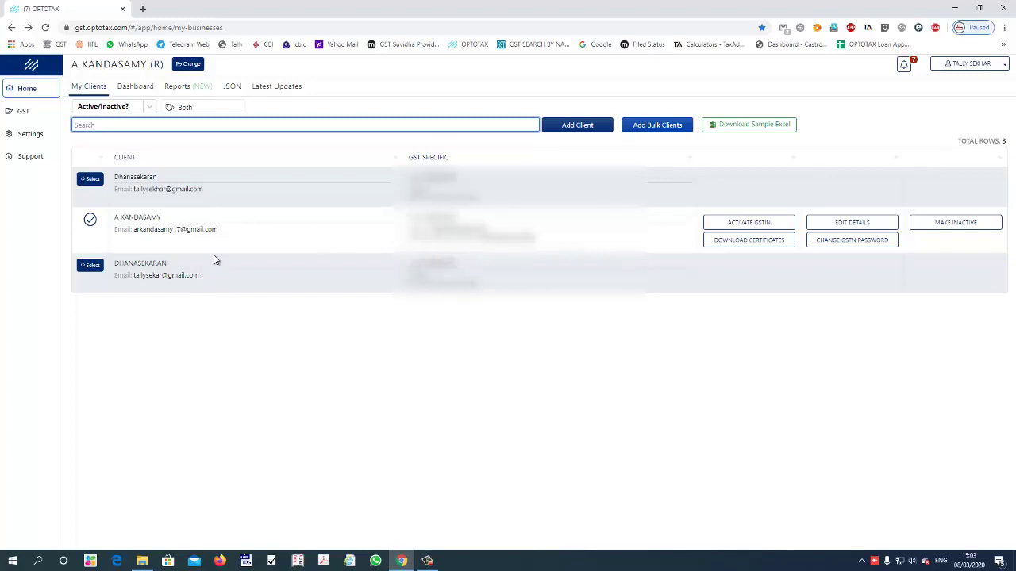
{"action": "left_click", "coordinate": [137, 87]}
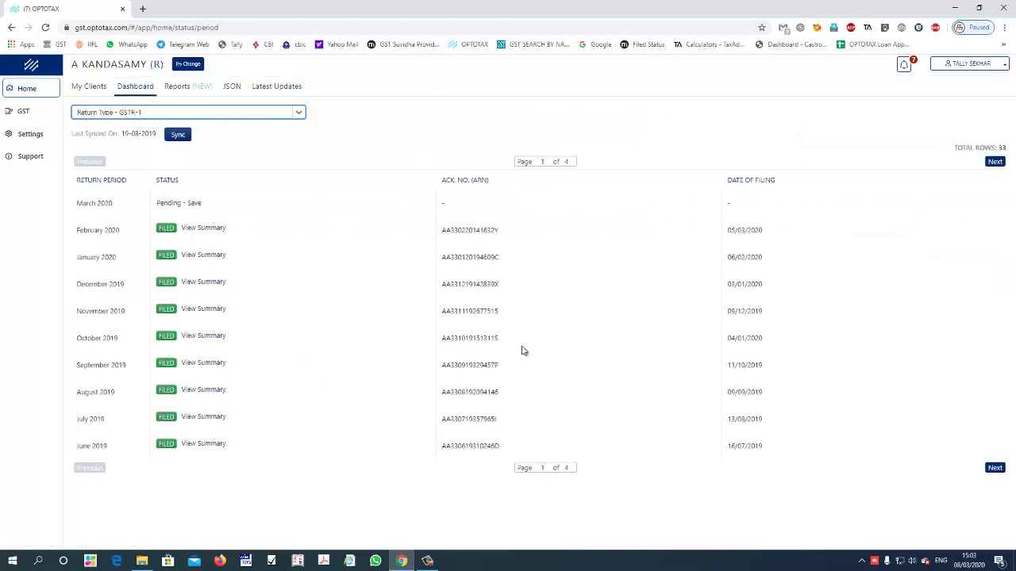
- Page through all GSTR-1 filing periods, then switch the Return Type to GSTR-3B
{"action": "left_click", "coordinate": [994, 470]}
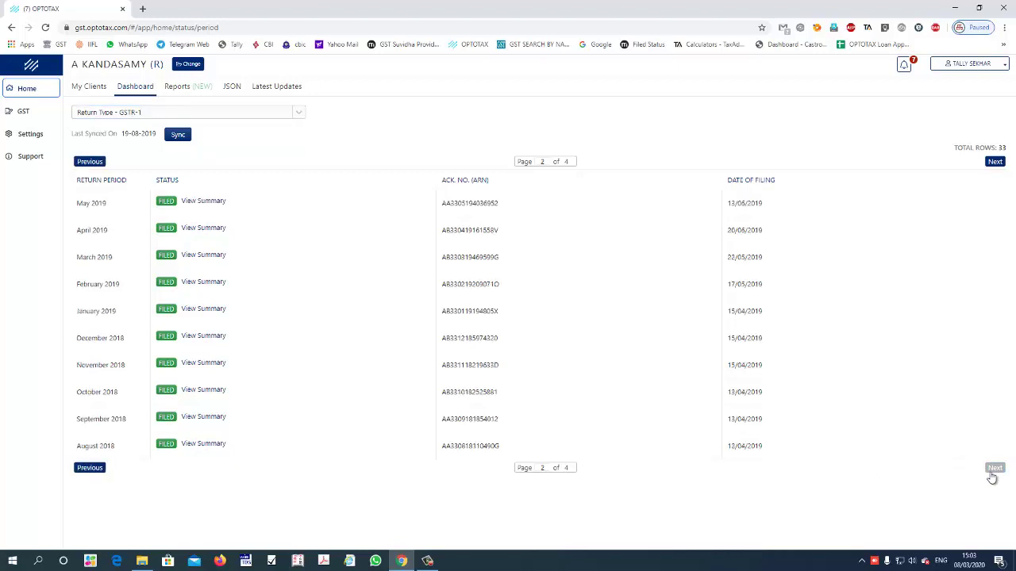
{"action": "left_click", "coordinate": [992, 474]}
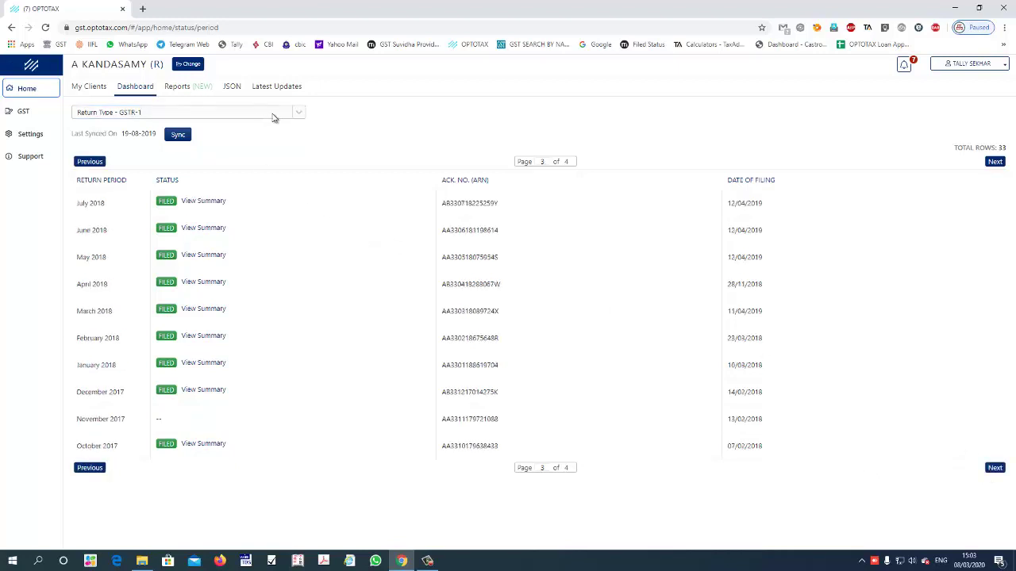
{"action": "left_click", "coordinate": [272, 115]}
{"action": "left_click", "coordinate": [257, 146]}
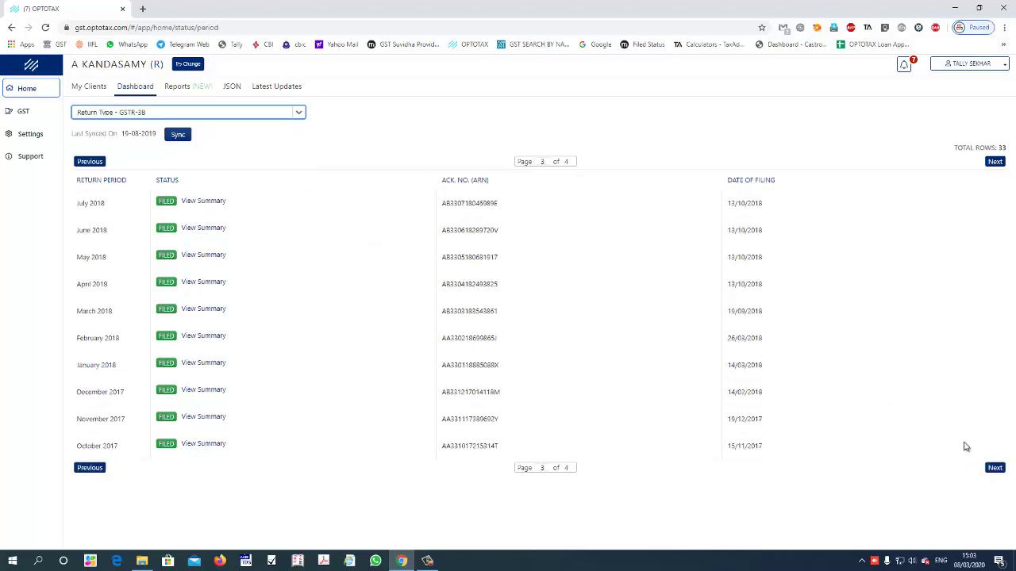
- Check the last page of GSTR-3B filings and go to the Reports page
{"action": "left_click", "coordinate": [994, 468]}
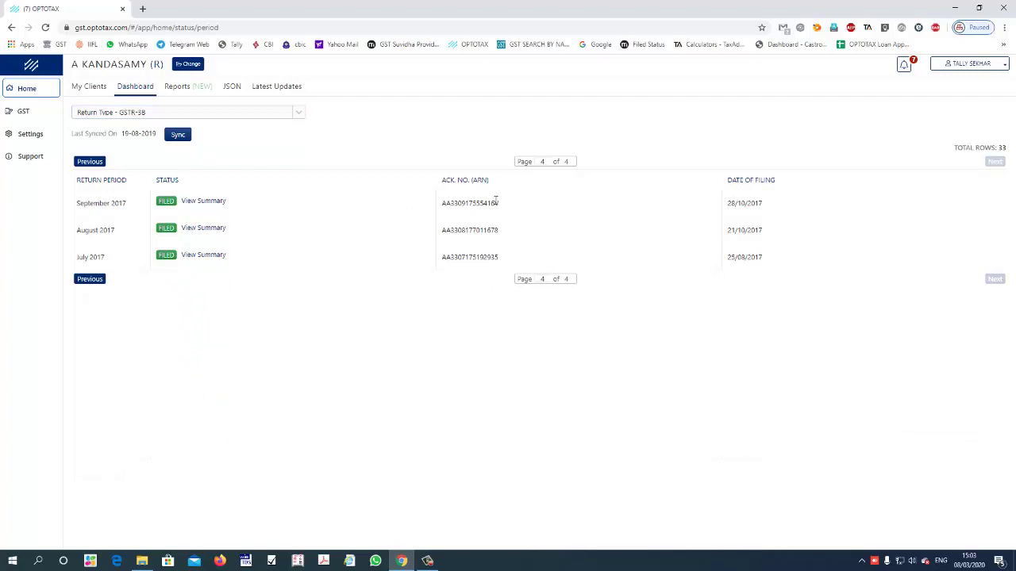
{"action": "left_click", "coordinate": [137, 114]}
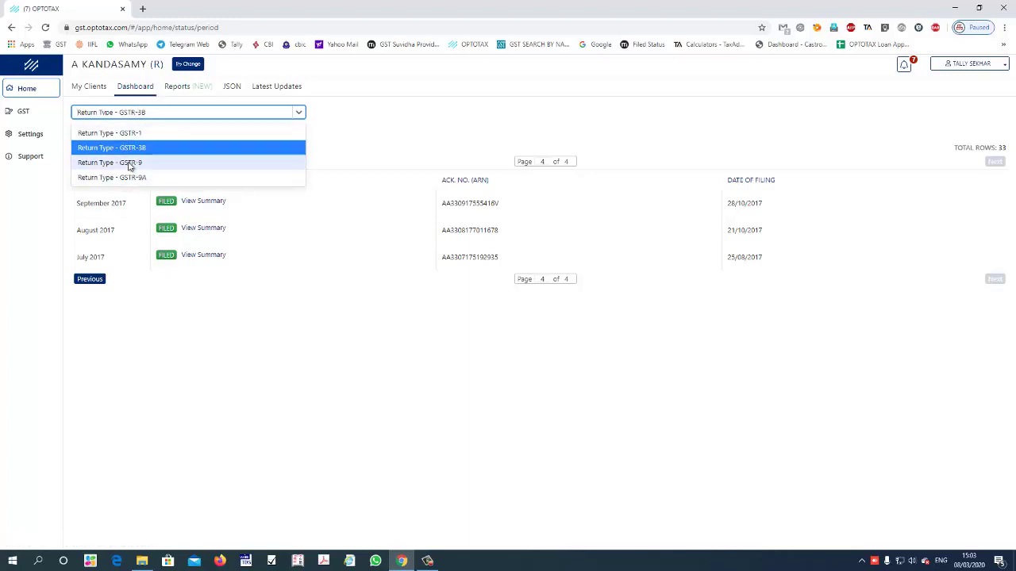
{"action": "left_click", "coordinate": [178, 89]}
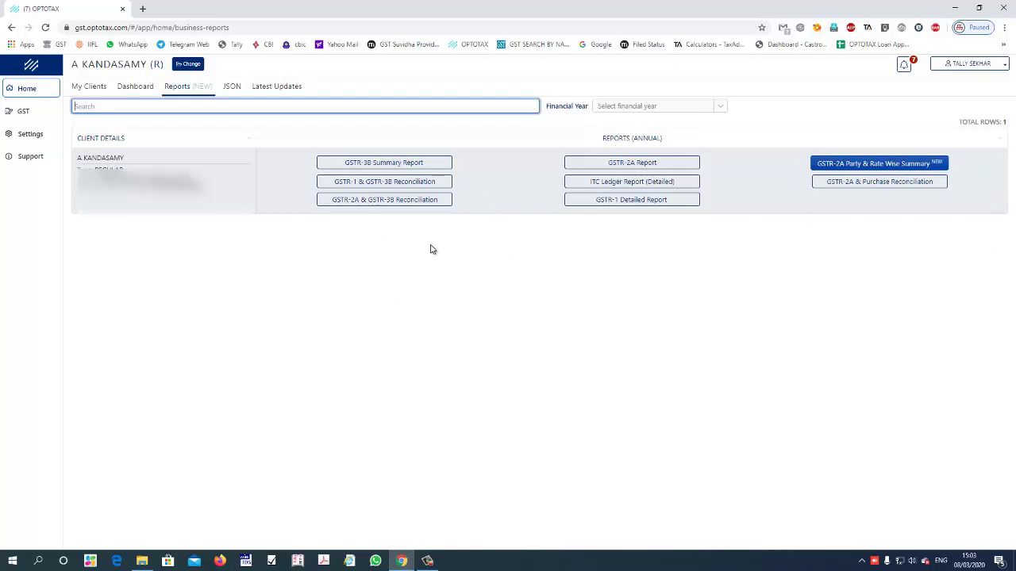
- Choose financial year 2018-2019, download the GSTR-3B Summary Report and open the xlsx
{"action": "left_click", "coordinate": [403, 163]}
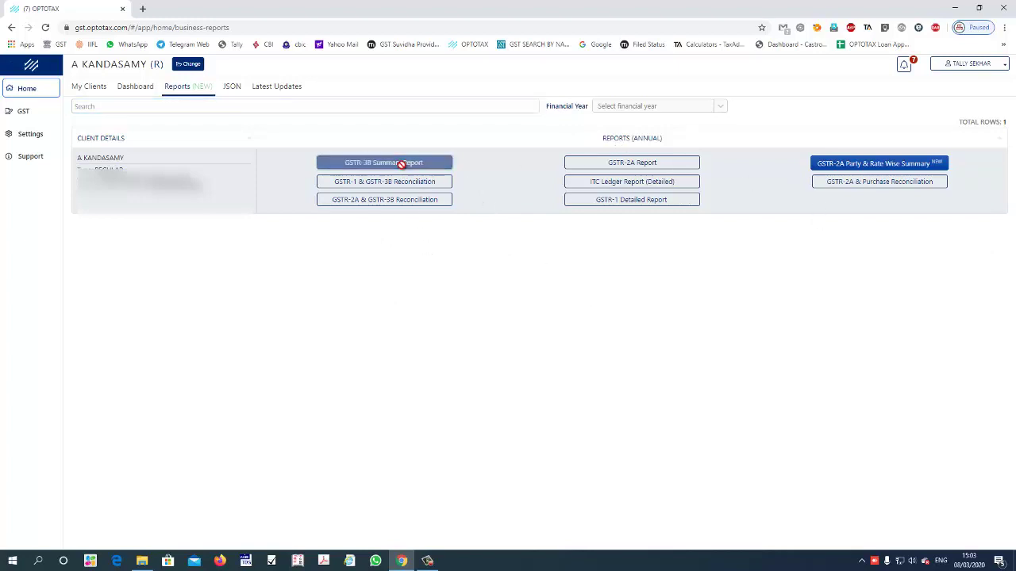
{"action": "left_click", "coordinate": [581, 92]}
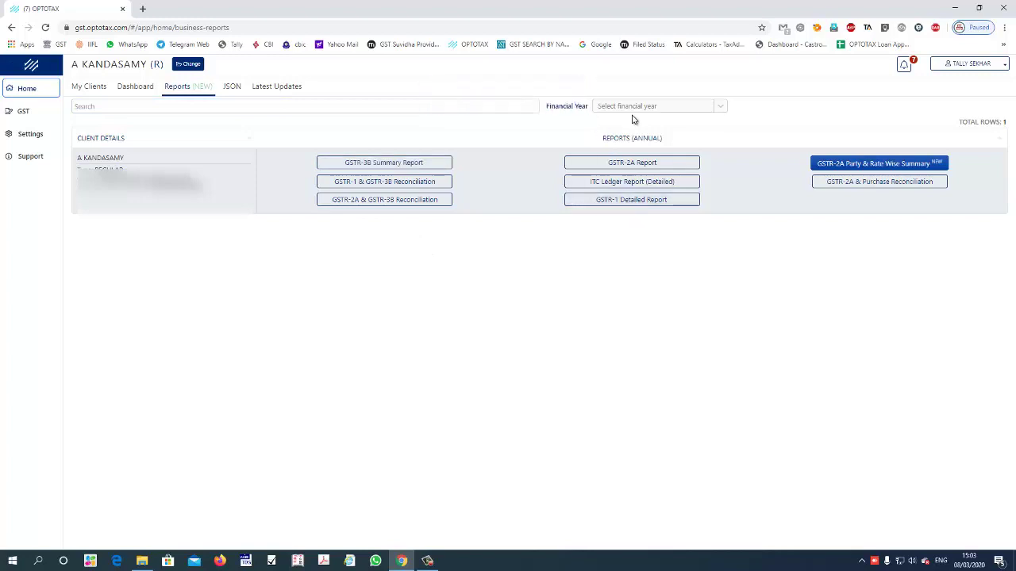
{"action": "left_click", "coordinate": [642, 108]}
{"action": "left_click", "coordinate": [635, 143]}
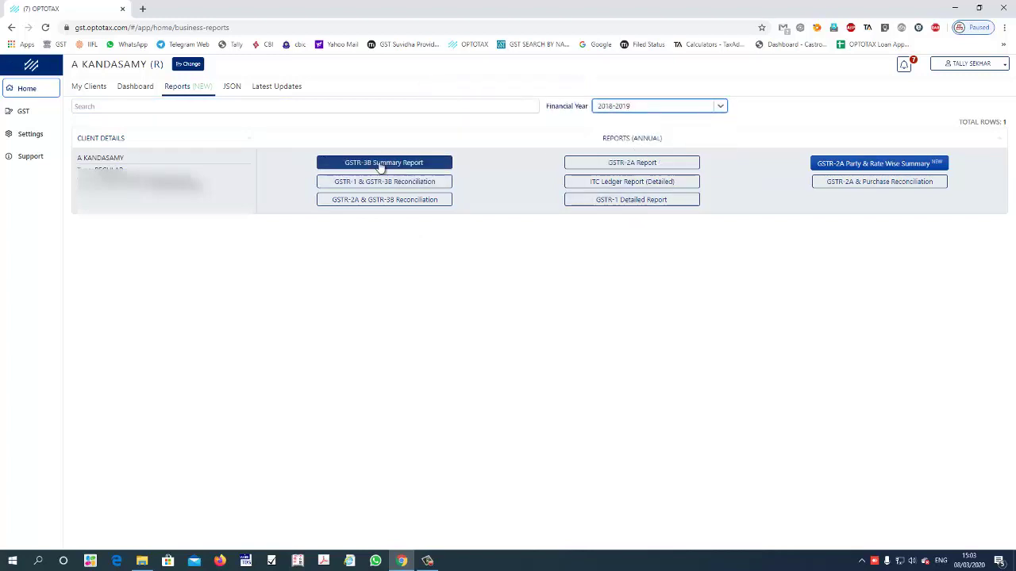
{"action": "left_click", "coordinate": [384, 163]}
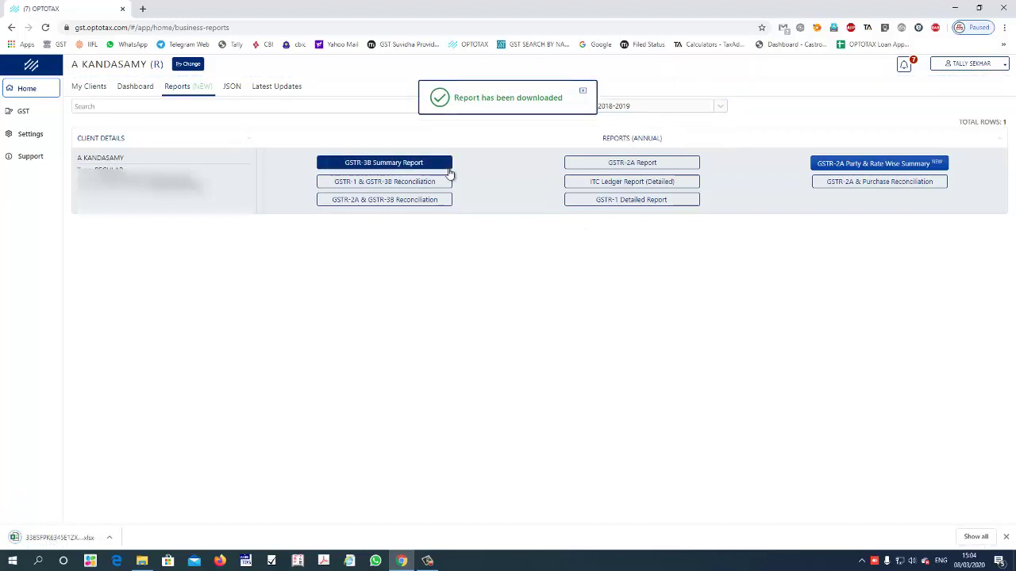
{"action": "left_click", "coordinate": [62, 539]}
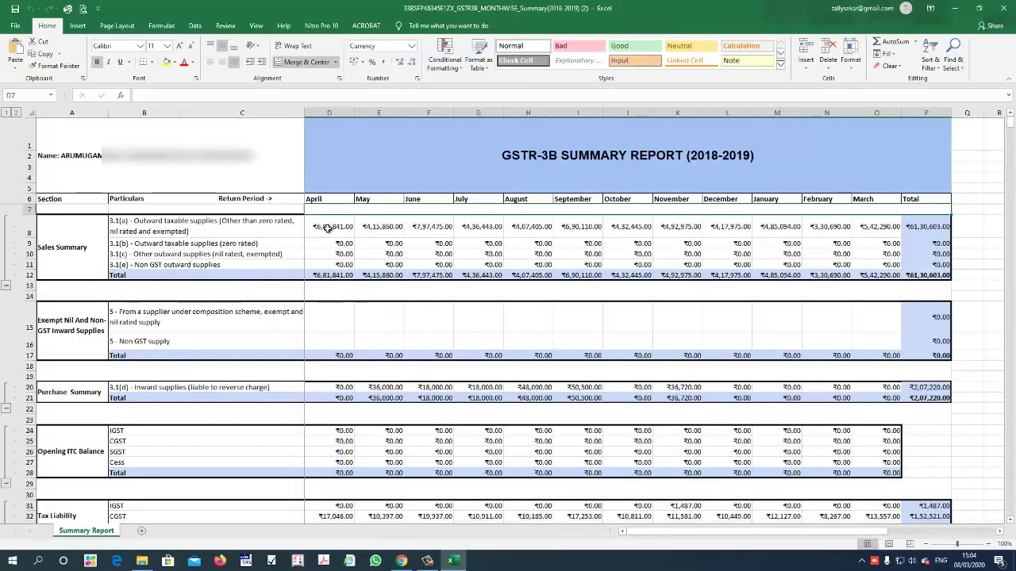
- Scroll the GSTR-3B Summary Report from Sales Summary down to Closing ITC Balance and back up
{"action": "left_click", "coordinate": [70, 240]}
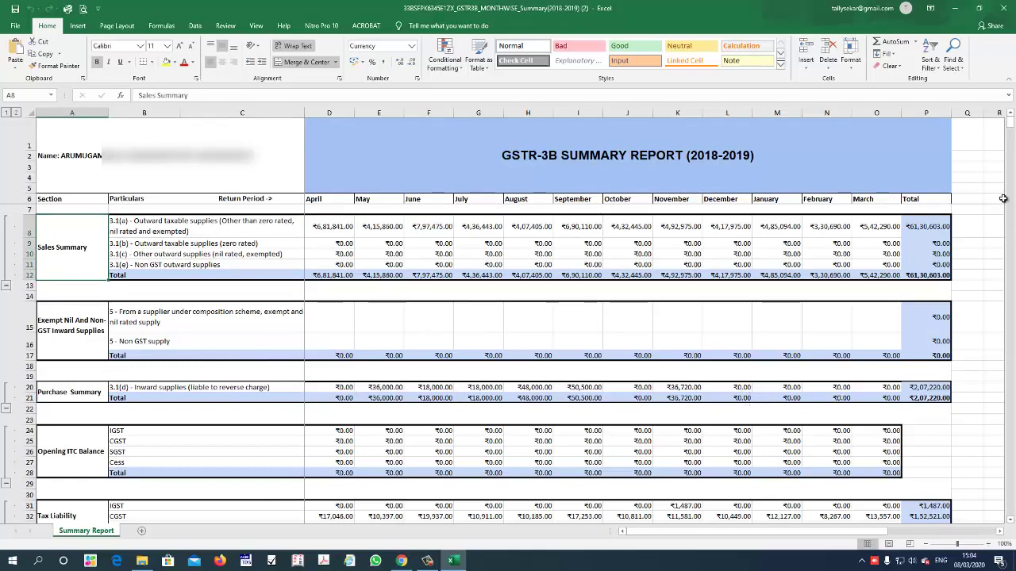
{"action": "left_click_drag", "start_coordinate": [1009, 521], "coordinate": [1010, 523]}
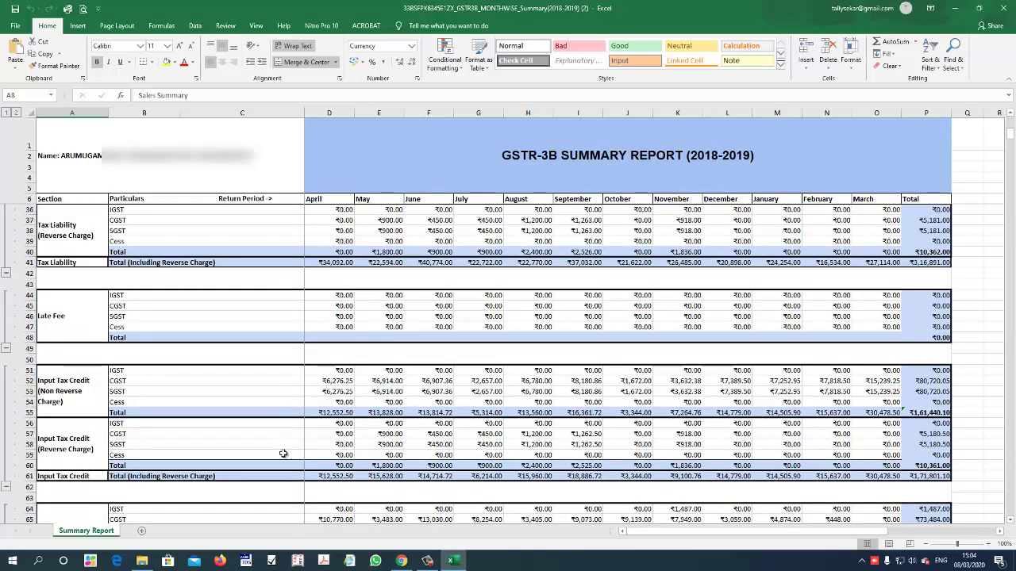
{"action": "left_click_drag", "start_coordinate": [1011, 520], "coordinate": [1011, 521]}
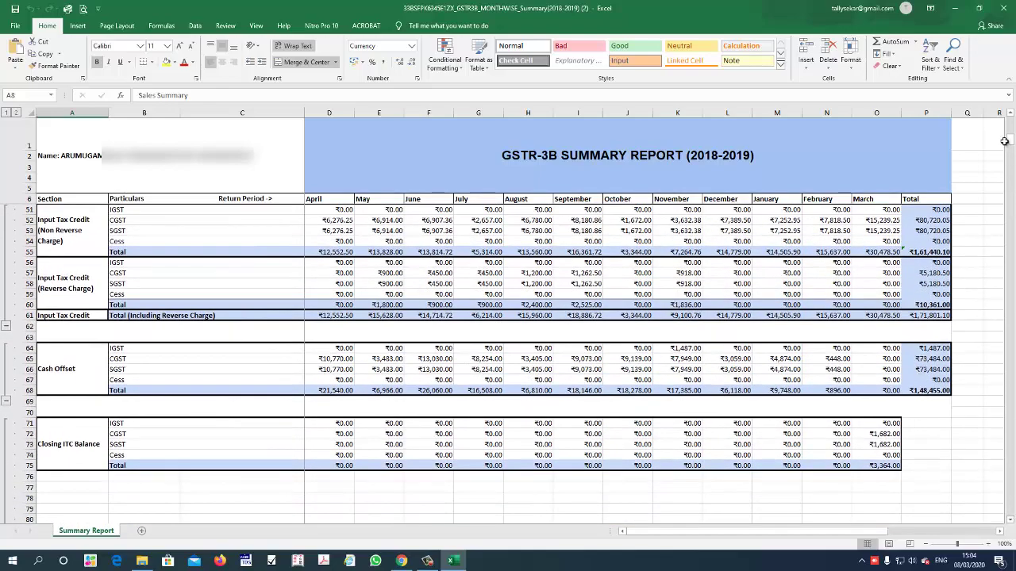
{"action": "left_click_drag", "start_coordinate": [1007, 142], "coordinate": [1011, 114]}
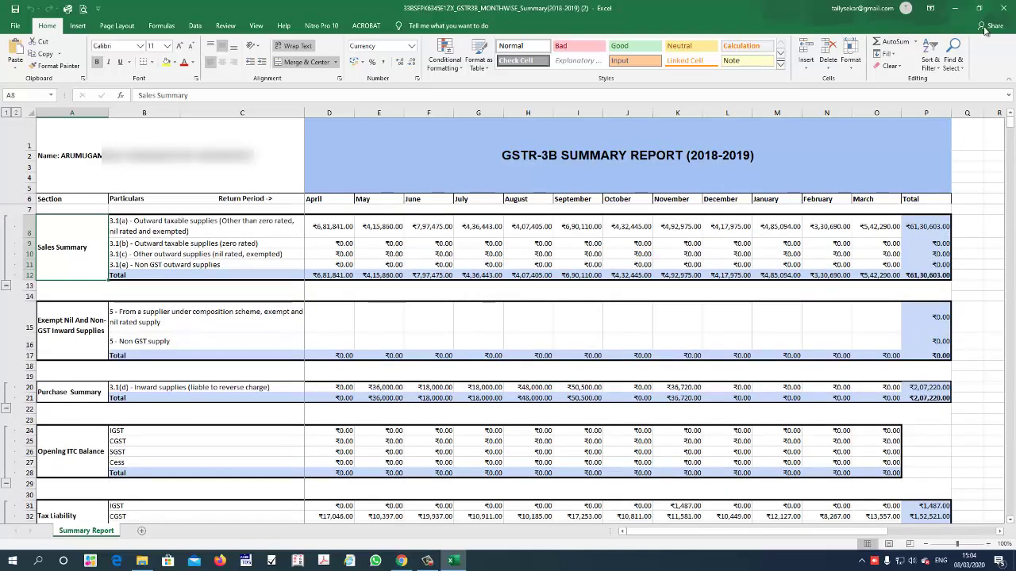
- Close the summary workbook, then download and open the GSTR-1 & GSTR-3B Reconciliation report
{"action": "left_click", "coordinate": [1008, 8]}
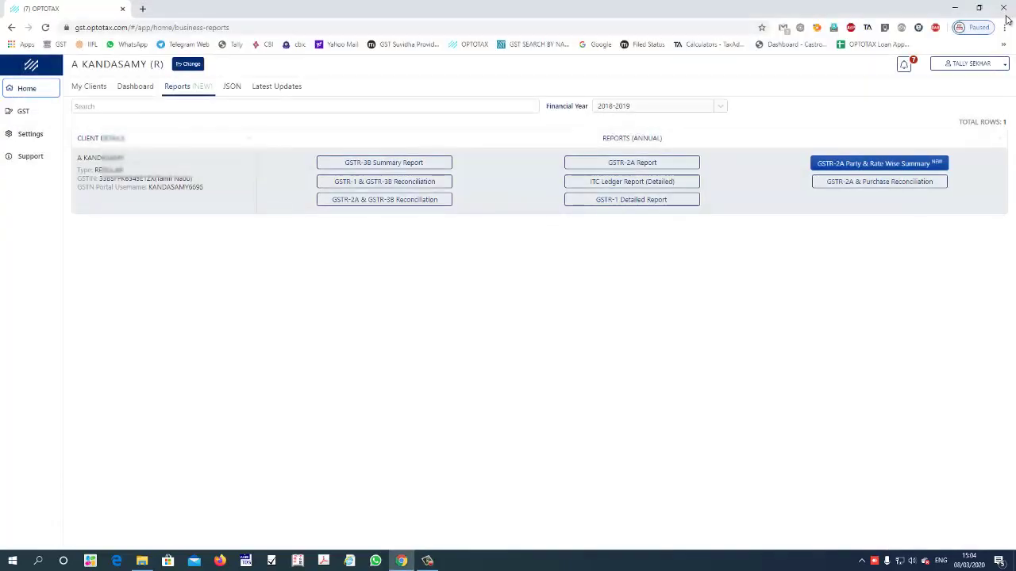
{"action": "left_click", "coordinate": [428, 185]}
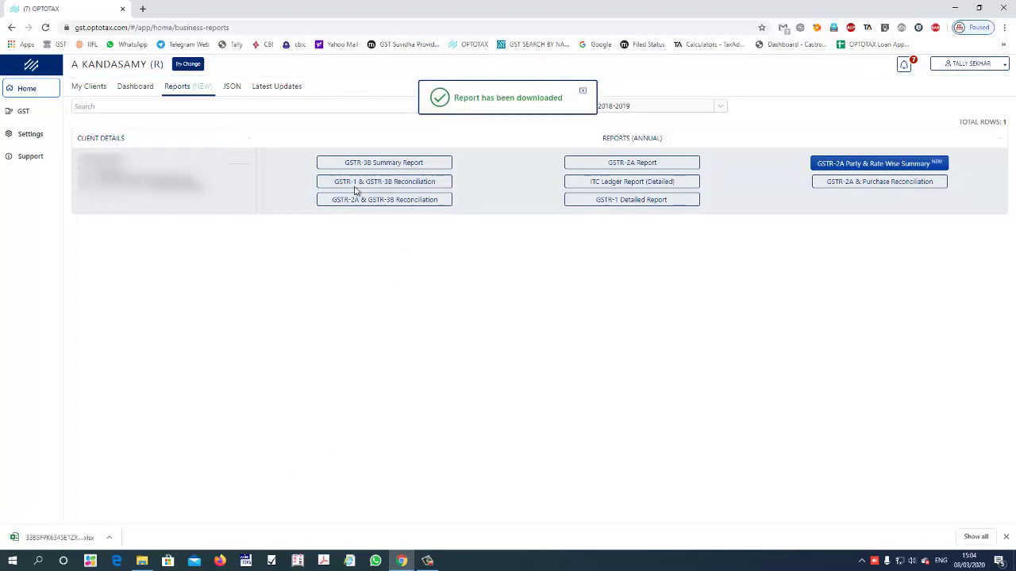
{"action": "left_click", "coordinate": [71, 537]}
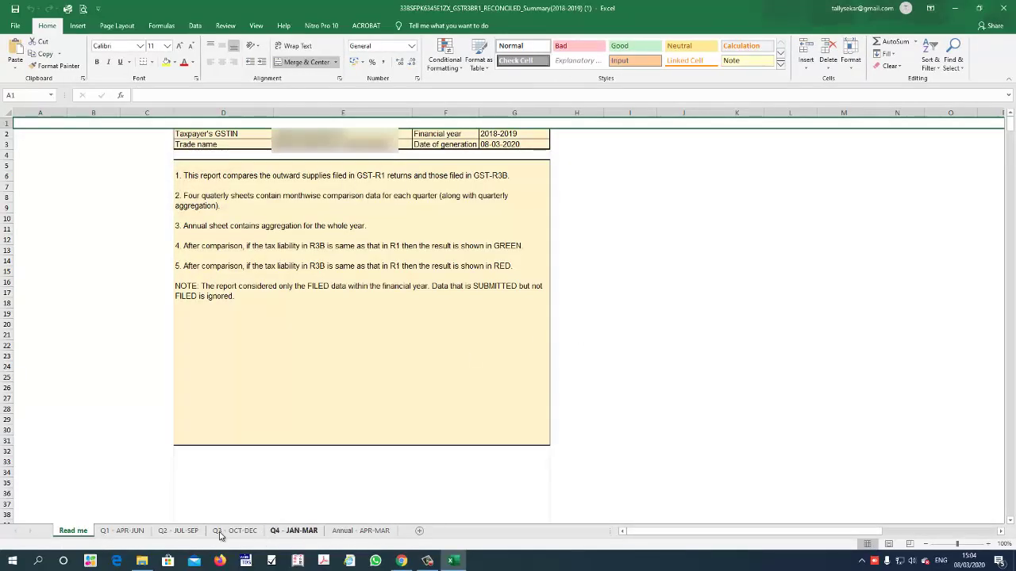
- On the Q1 - APR-JUN sheet, inspect April supply values and the Difference (A - B) row
{"action": "left_click", "coordinate": [123, 531]}
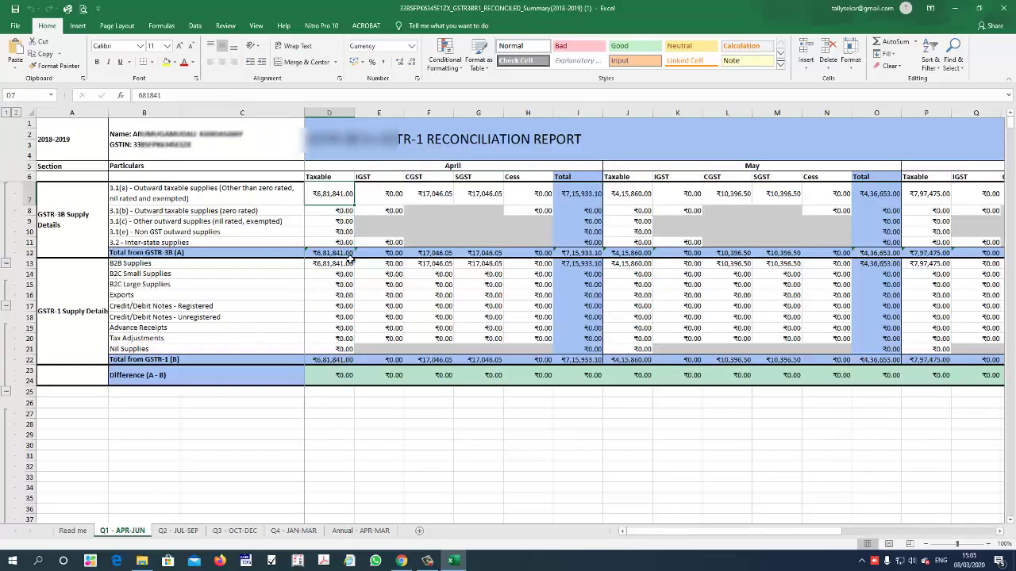
{"action": "left_click", "coordinate": [71, 307]}
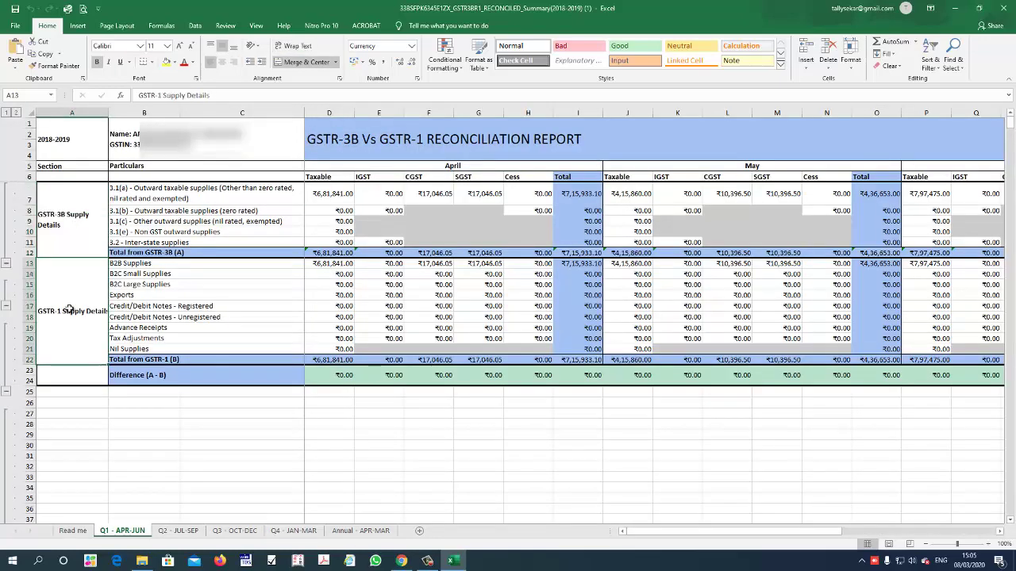
{"action": "left_click", "coordinate": [349, 191]}
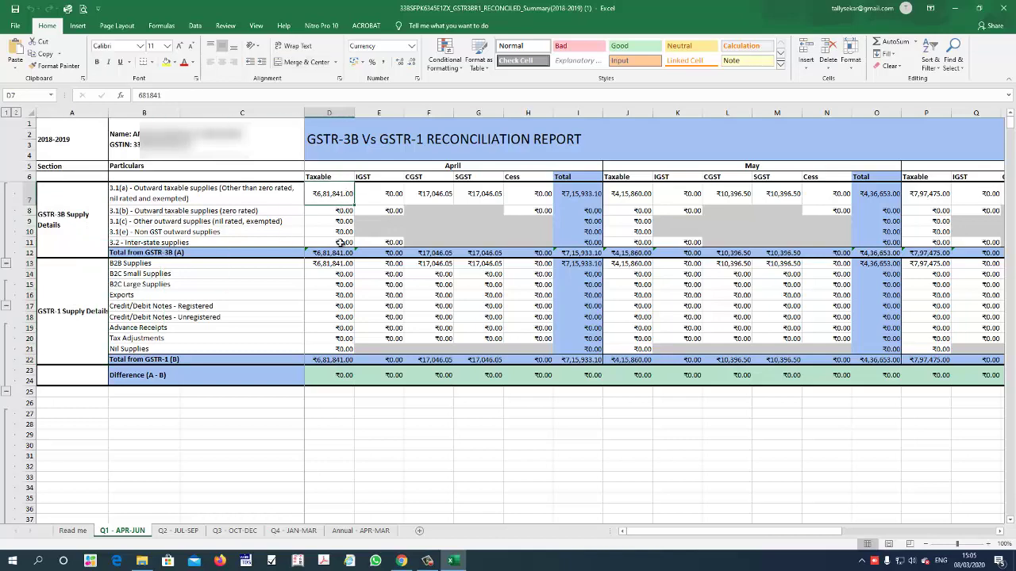
{"action": "left_click", "coordinate": [349, 267]}
{"action": "left_click_drag", "start_coordinate": [333, 380], "coordinate": [792, 379]}
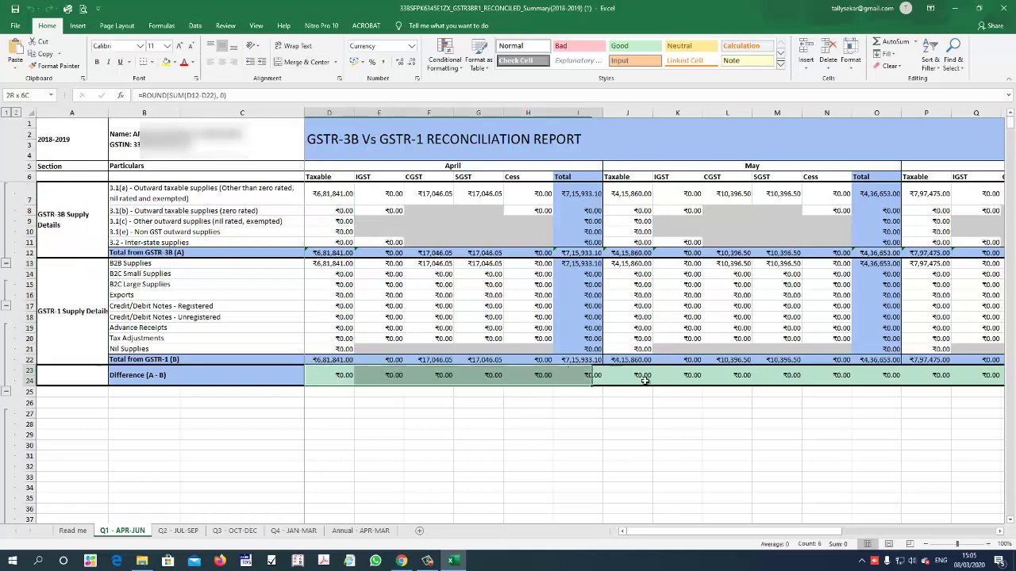
{"action": "left_click_drag", "start_coordinate": [804, 532], "coordinate": [966, 524]}
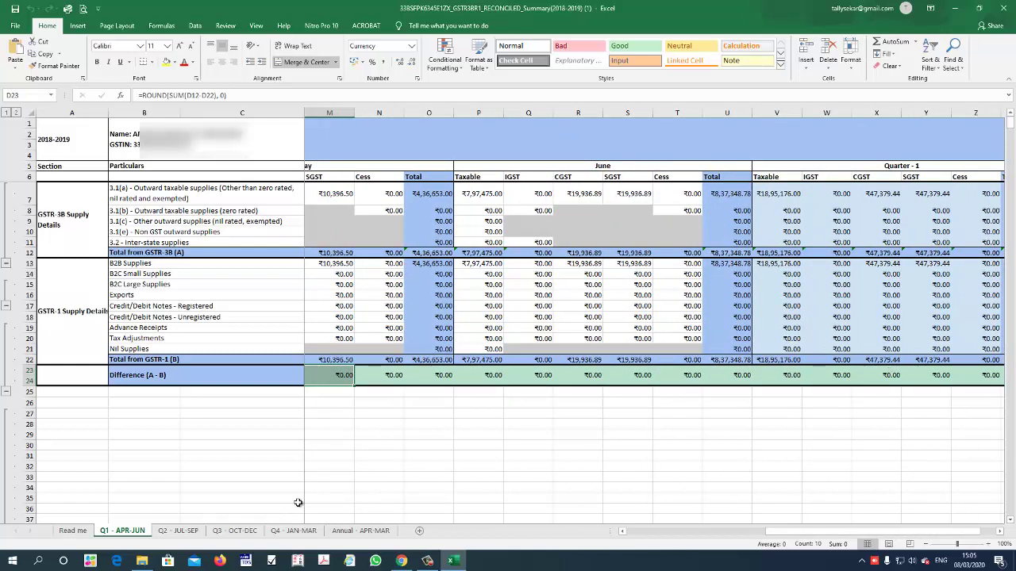
- Flip through the Q2, Q3 and Q4 sheets to check their differences
{"action": "left_click", "coordinate": [193, 537]}
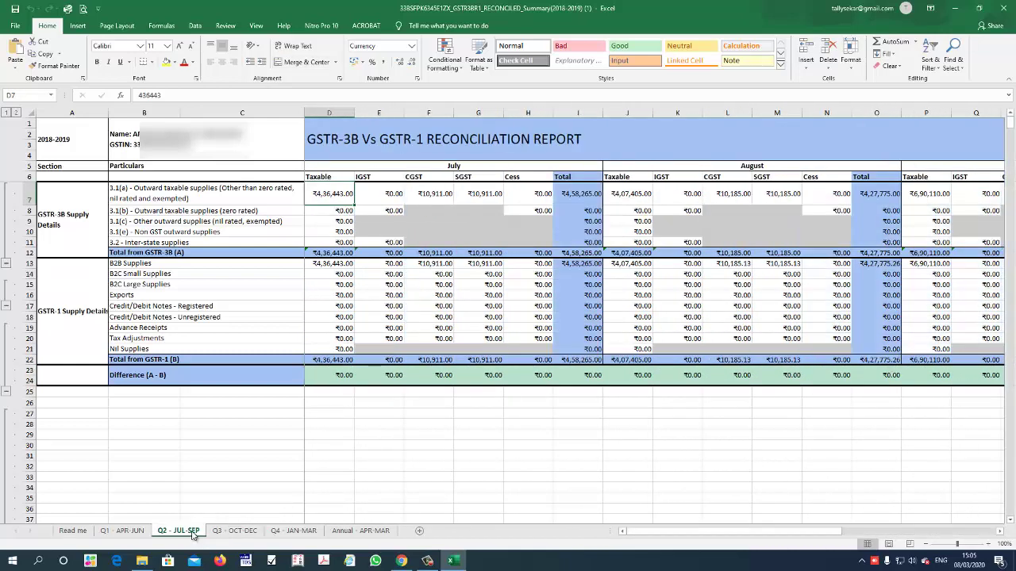
{"action": "left_click", "coordinate": [238, 531]}
{"action": "left_click", "coordinate": [292, 531]}
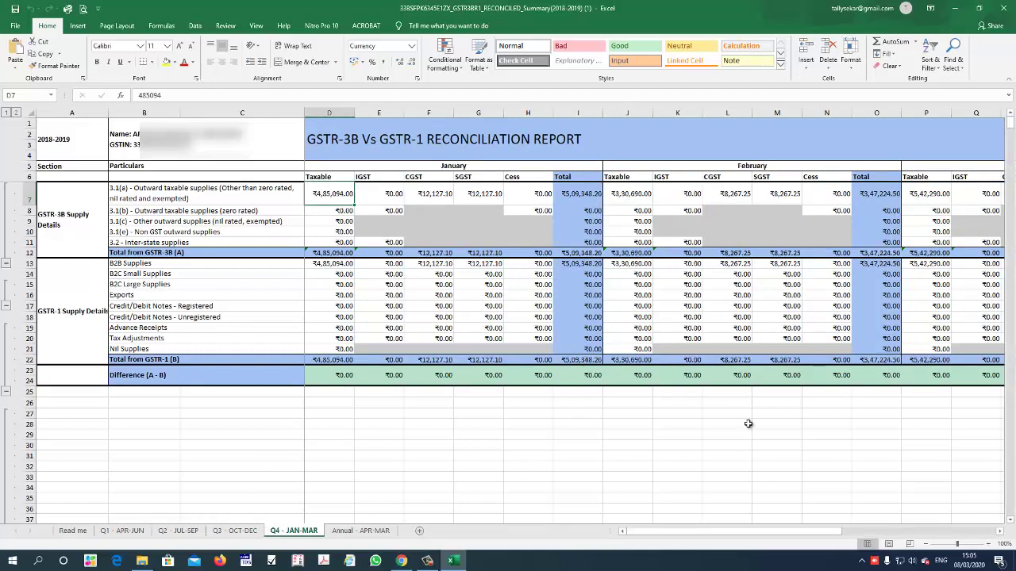
{"action": "left_click_drag", "start_coordinate": [825, 535], "coordinate": [996, 542]}
- Review the annual Difference (A - B) values, close Excel, and download the GSTR-2A & GSTR-3B Reconciliation report
{"action": "left_click", "coordinate": [361, 531]}
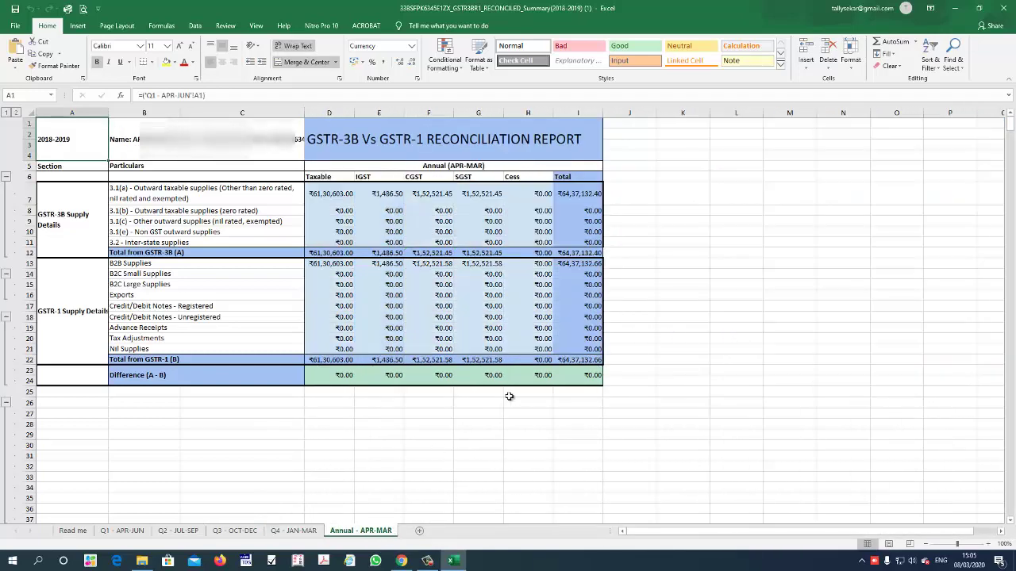
{"action": "left_click", "coordinate": [62, 216]}
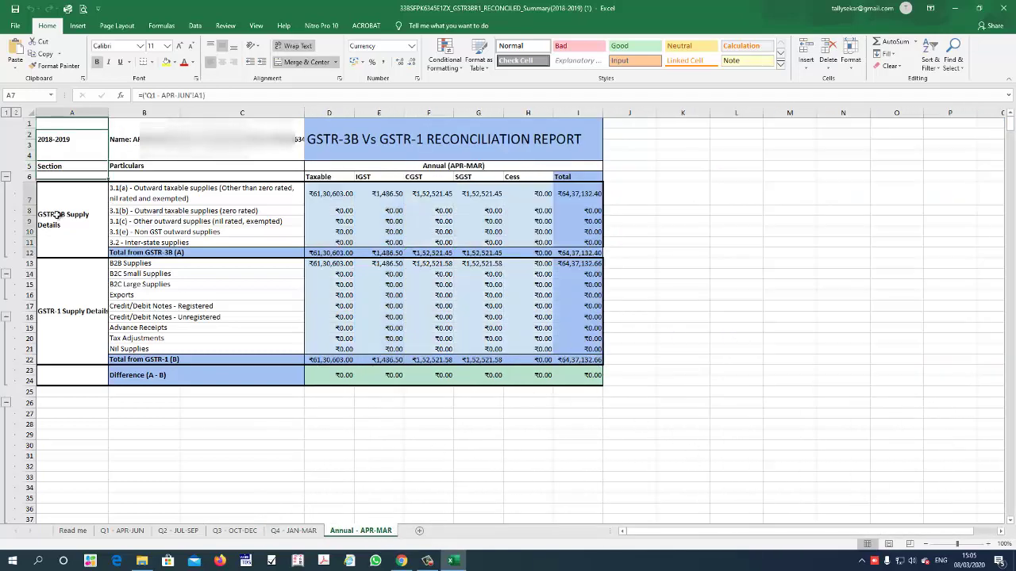
{"action": "left_click", "coordinate": [77, 307]}
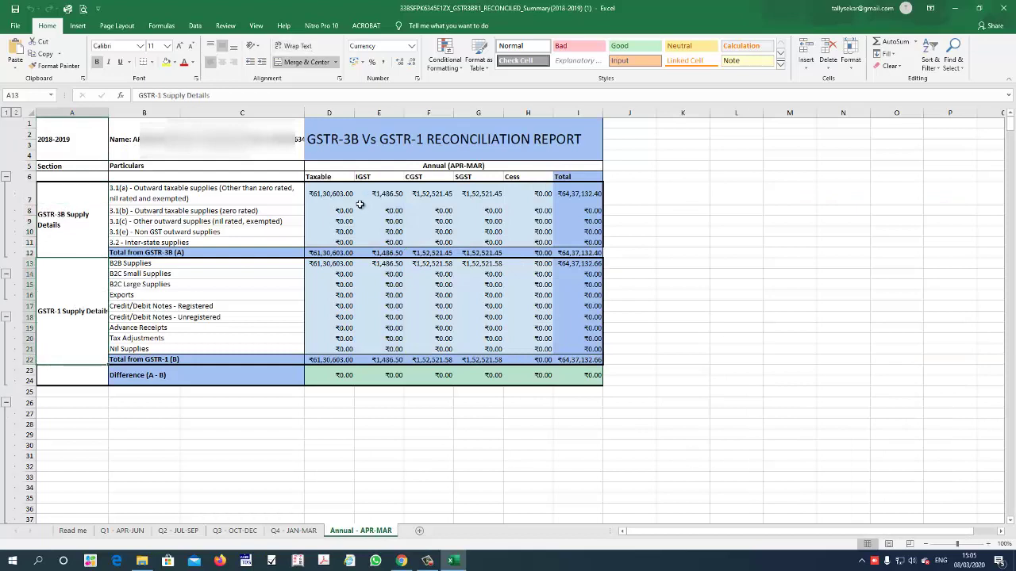
{"action": "left_click_drag", "start_coordinate": [320, 379], "coordinate": [570, 374]}
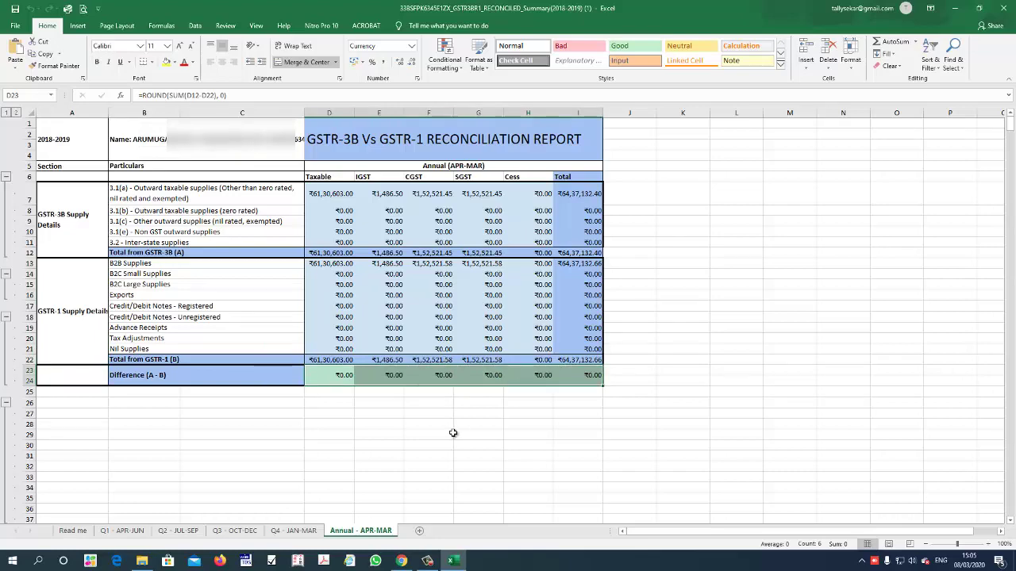
{"action": "left_click", "coordinate": [1002, 8]}
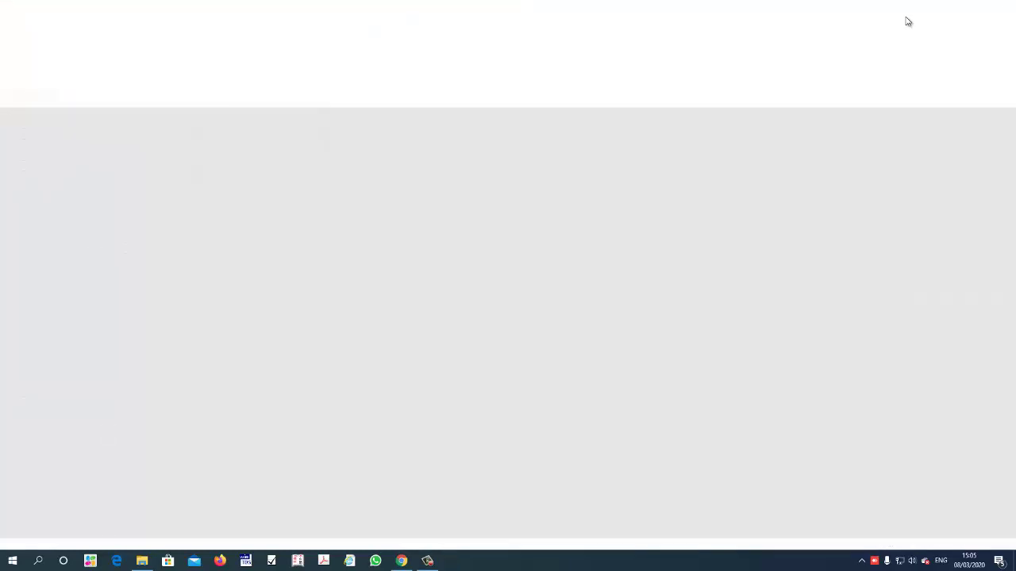
{"action": "left_click", "coordinate": [403, 201]}
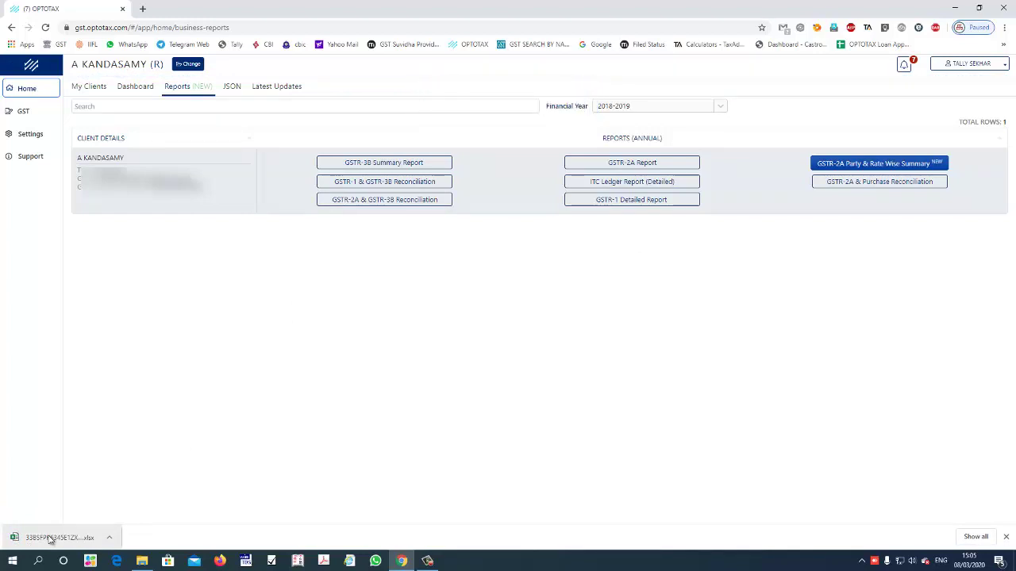
- Open the downloaded GSTR-3B vs GSTR-2A workbook on its Q1 - APR-JUN sheet
{"action": "left_click", "coordinate": [51, 539]}
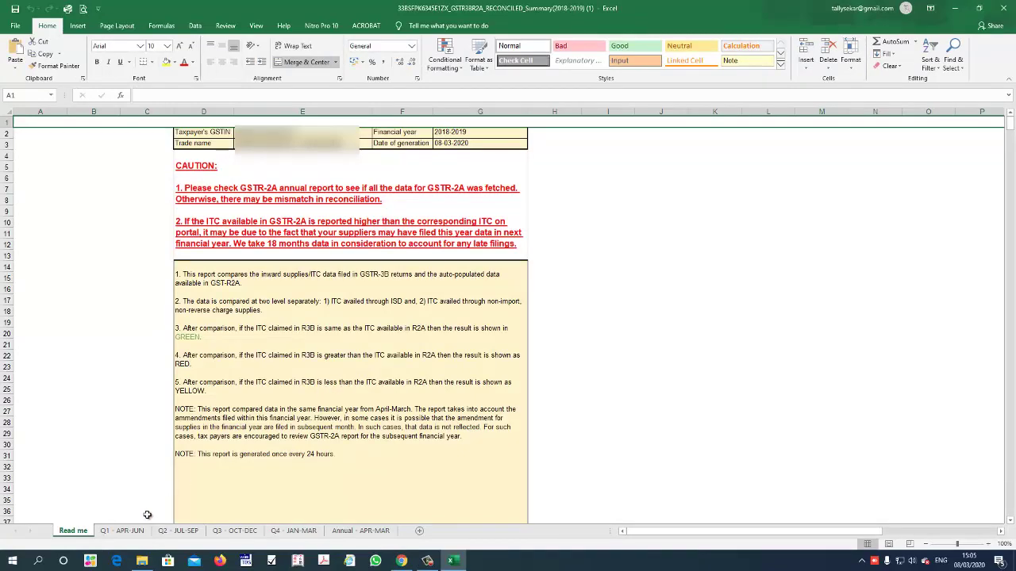
{"action": "left_click", "coordinate": [136, 531]}
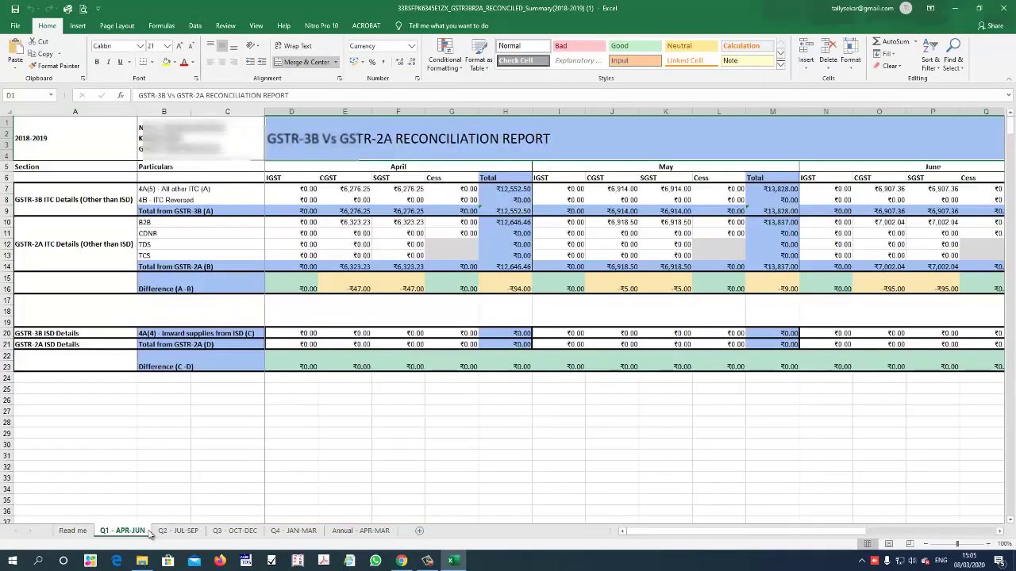
{"action": "left_click_drag", "start_coordinate": [688, 531], "coordinate": [792, 523]}
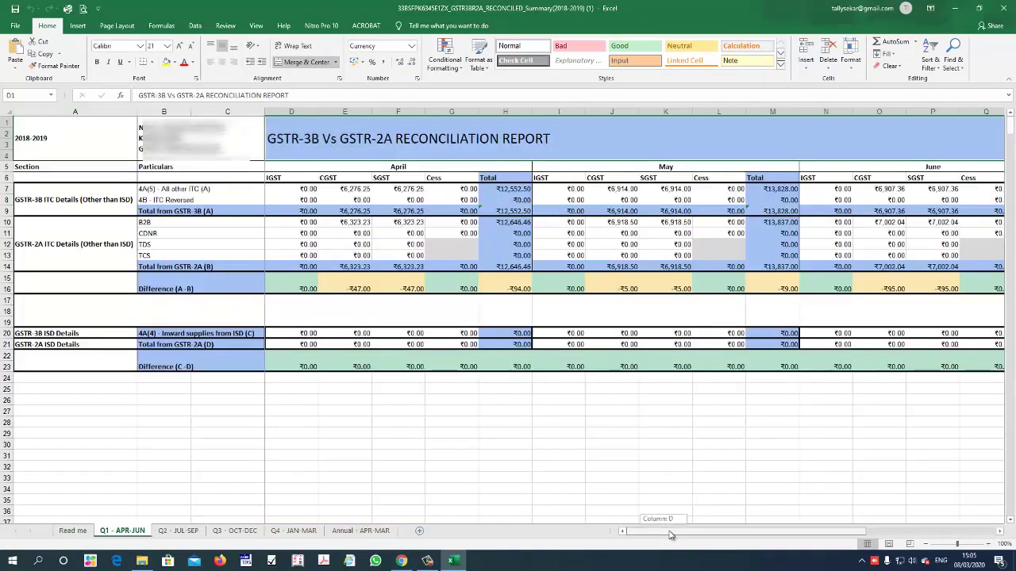
- Check the July and August CGST and SGST difference formulas on the Q2 - JUL-SEP sheet
{"action": "left_click", "coordinate": [197, 530]}
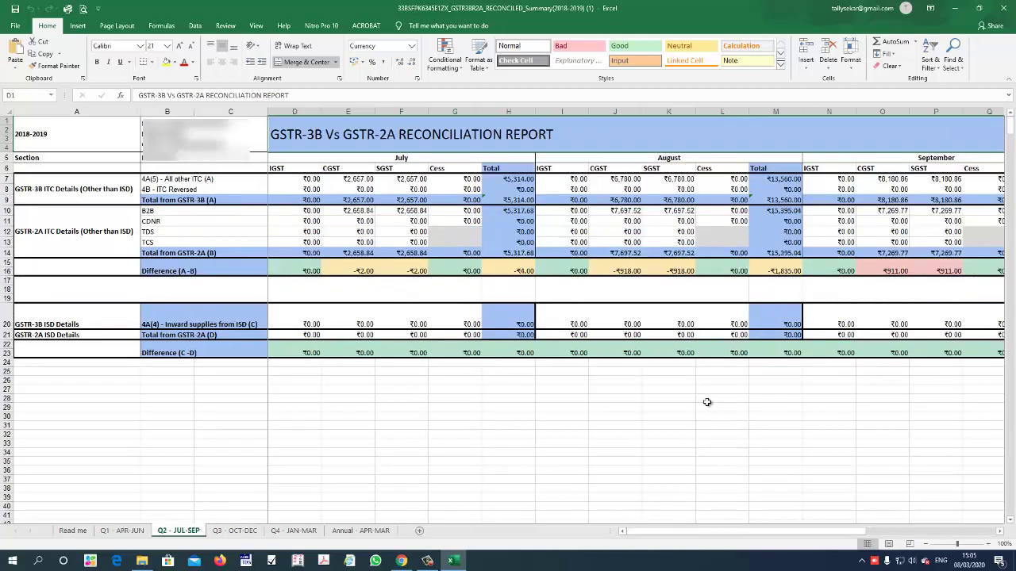
{"action": "left_click", "coordinate": [354, 269]}
{"action": "left_click", "coordinate": [402, 271]}
{"action": "left_click", "coordinate": [632, 271]}
{"action": "left_click", "coordinate": [674, 271]}
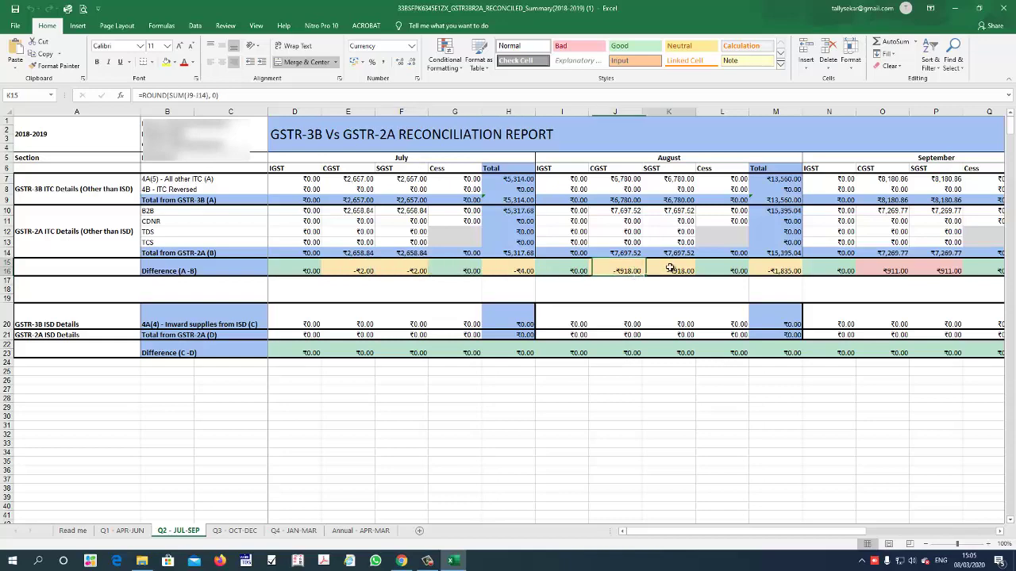
{"action": "left_click_drag", "start_coordinate": [901, 272], "coordinate": [937, 271]}
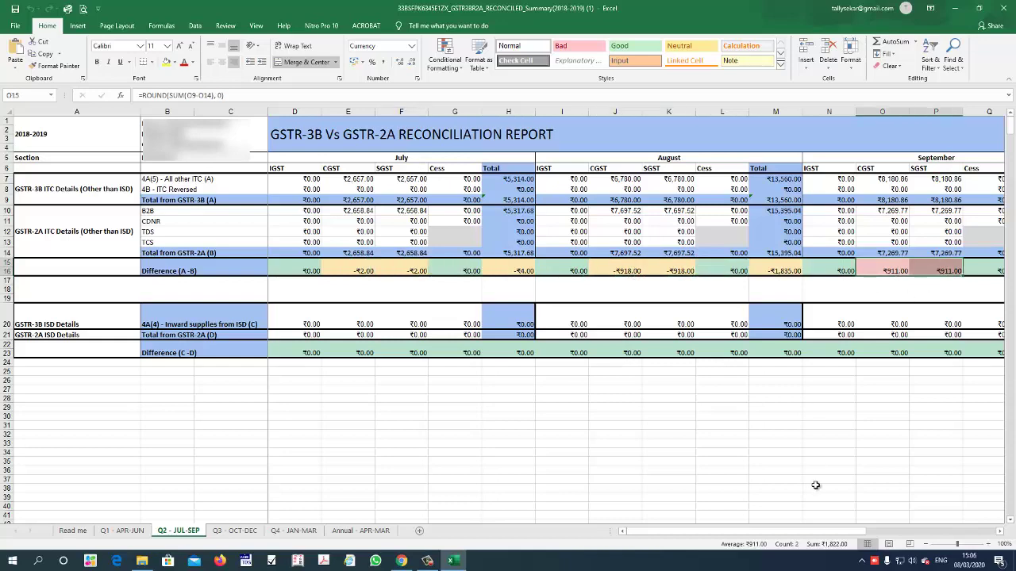
{"action": "left_click_drag", "start_coordinate": [862, 532], "coordinate": [900, 539]}
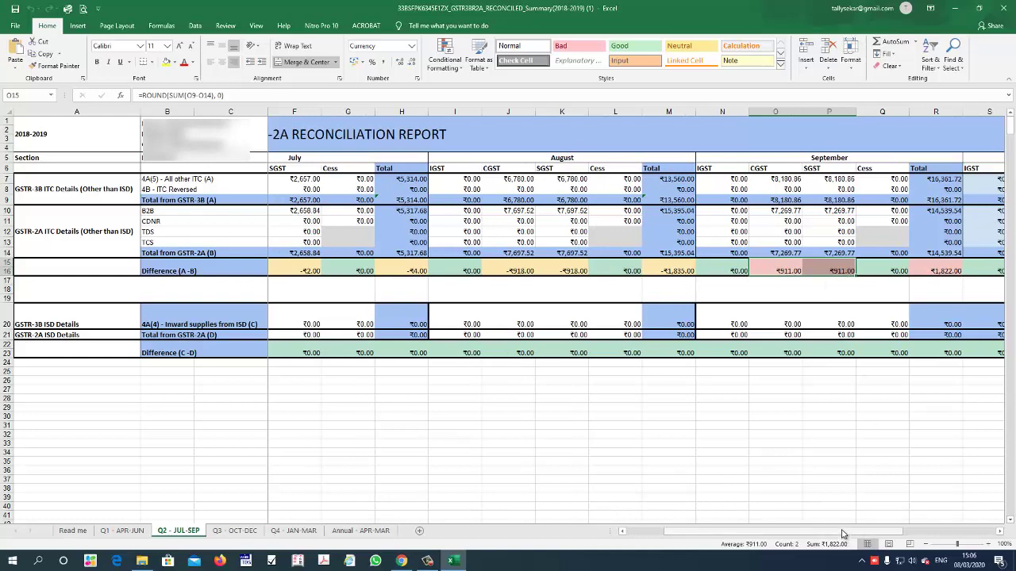
- Move through Q3 and Q4 to the Annual sheet and inspect its 4A(5), B2B and Difference (A-B) totals
{"action": "left_click", "coordinate": [253, 530]}
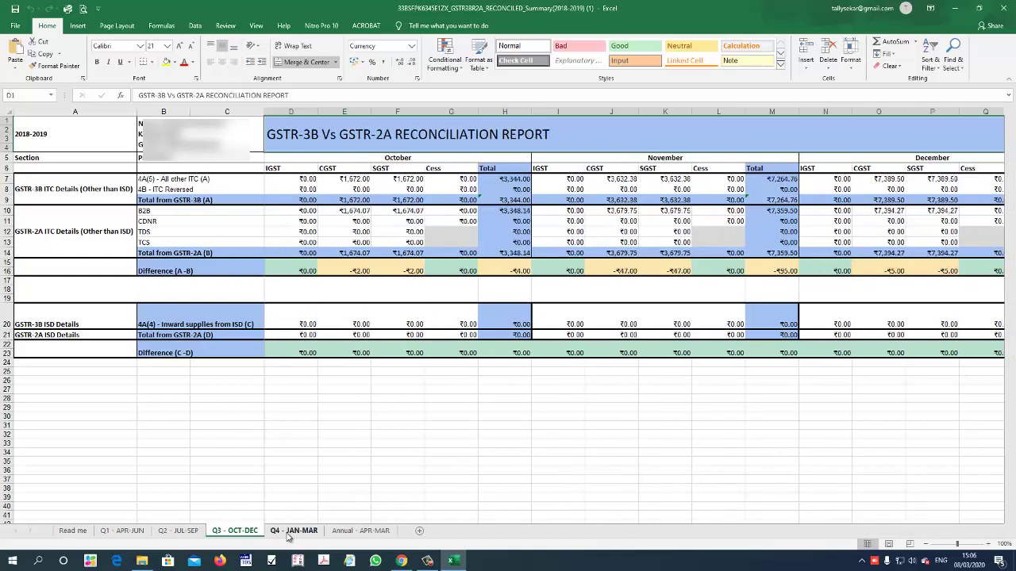
{"action": "left_click", "coordinate": [271, 531]}
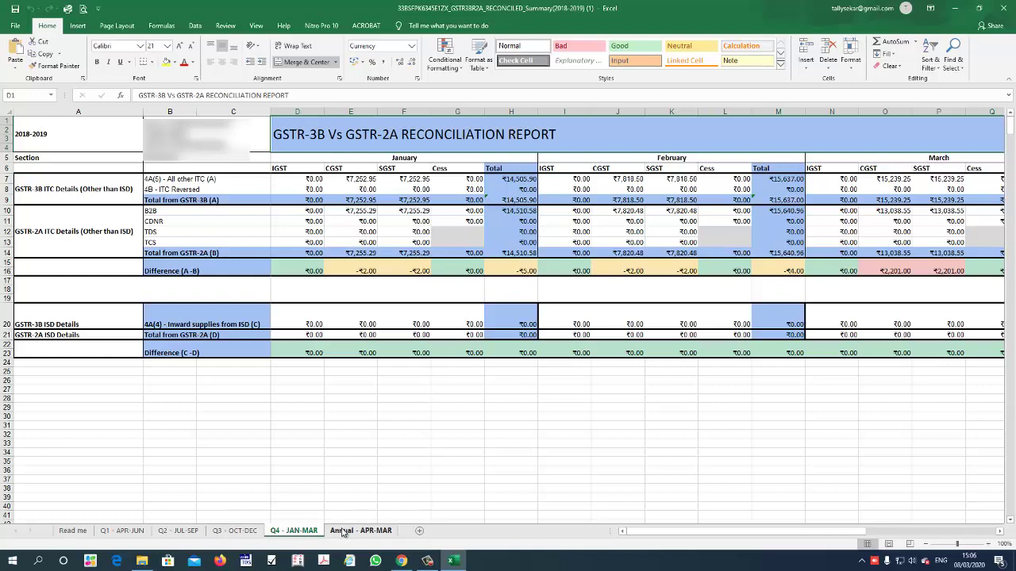
{"action": "left_click", "coordinate": [344, 532]}
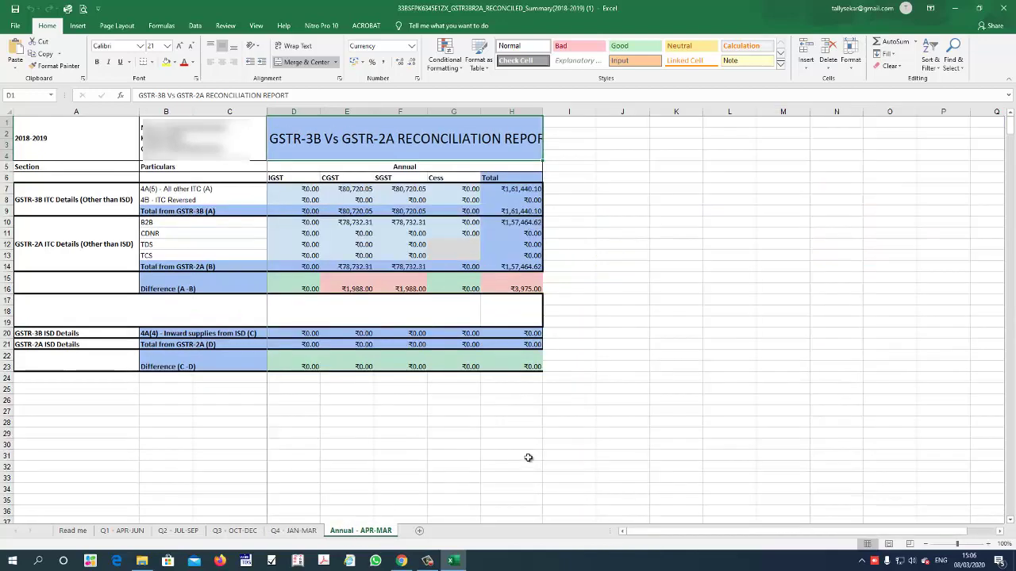
{"action": "left_click", "coordinate": [135, 201]}
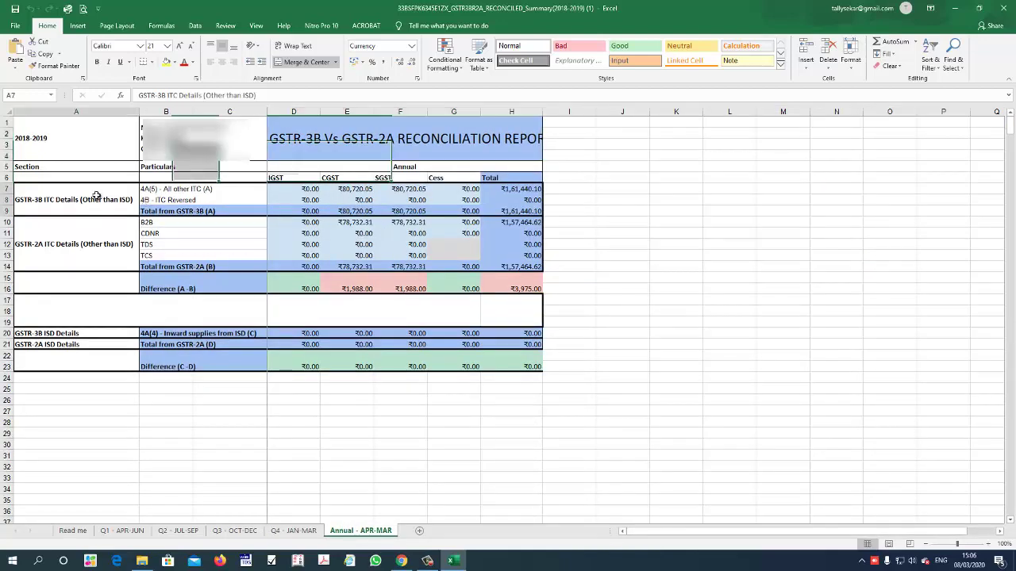
{"action": "left_click", "coordinate": [345, 188]}
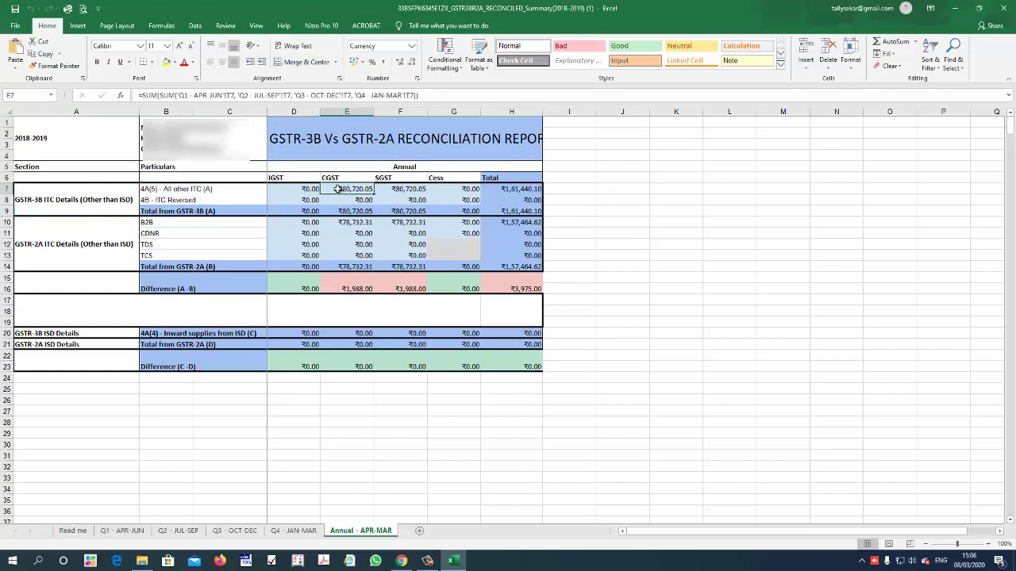
{"action": "left_click", "coordinate": [356, 224]}
{"action": "left_click_drag", "start_coordinate": [293, 285], "coordinate": [476, 288]}
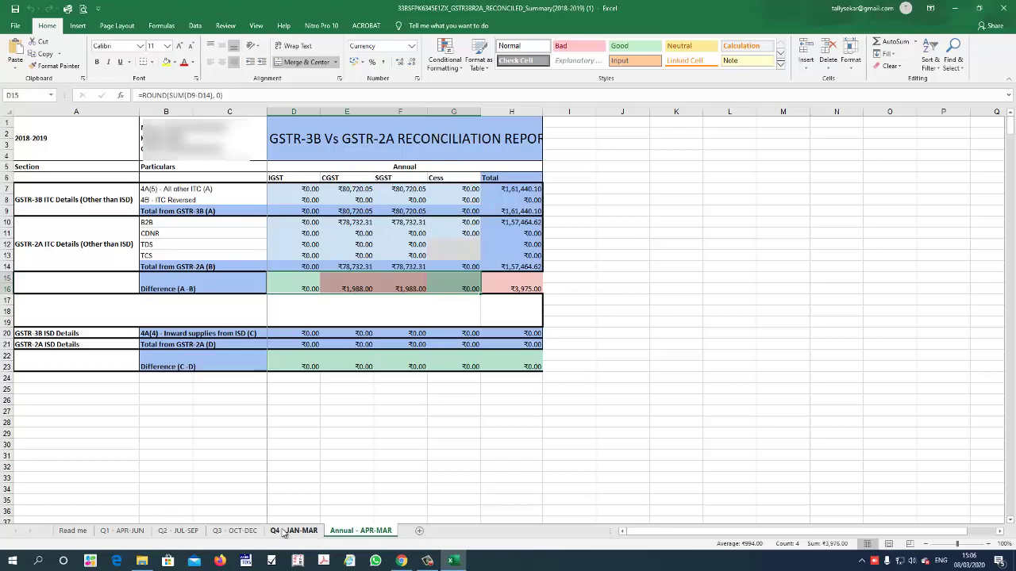
- Recheck the Q4 and Annual sheets, then close the reconciliation workbook
{"action": "left_click", "coordinate": [283, 531]}
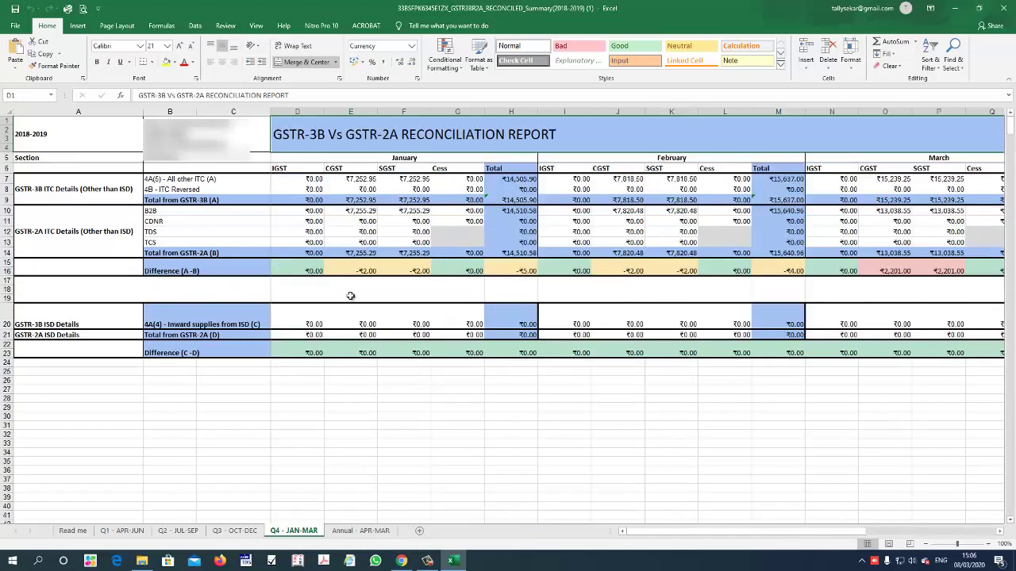
{"action": "left_click", "coordinate": [367, 531]}
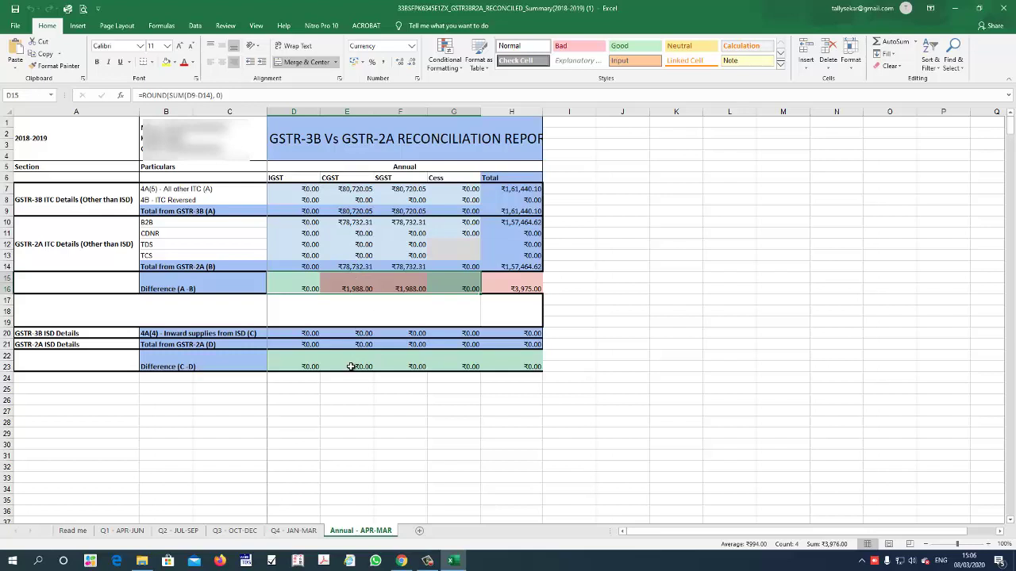
{"action": "left_click", "coordinate": [1004, 8]}
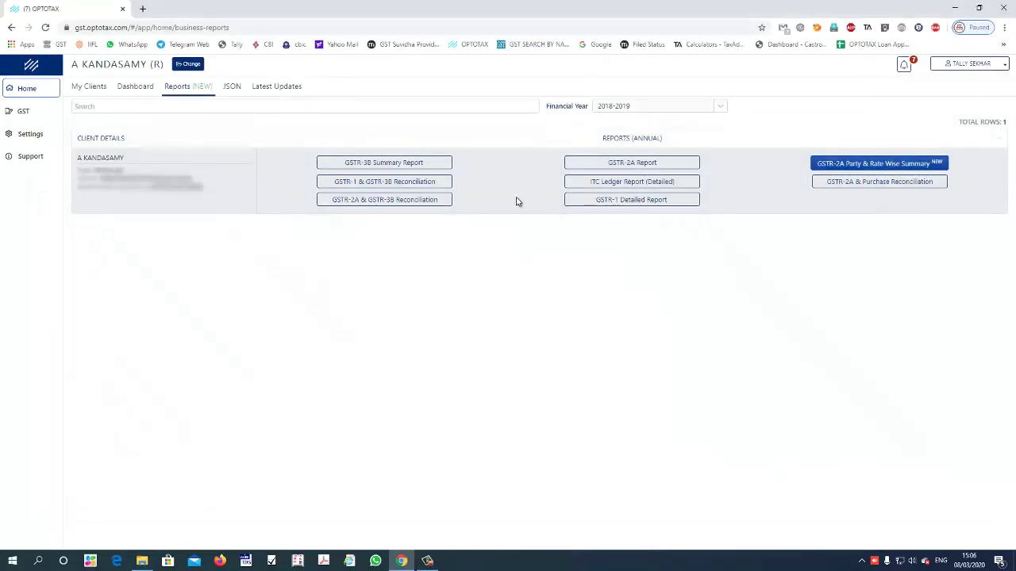
- Download the annual GSTR-2A Report, open it, and scroll the B2B – Invoice & Rate wise sheet
{"action": "left_click", "coordinate": [618, 168]}
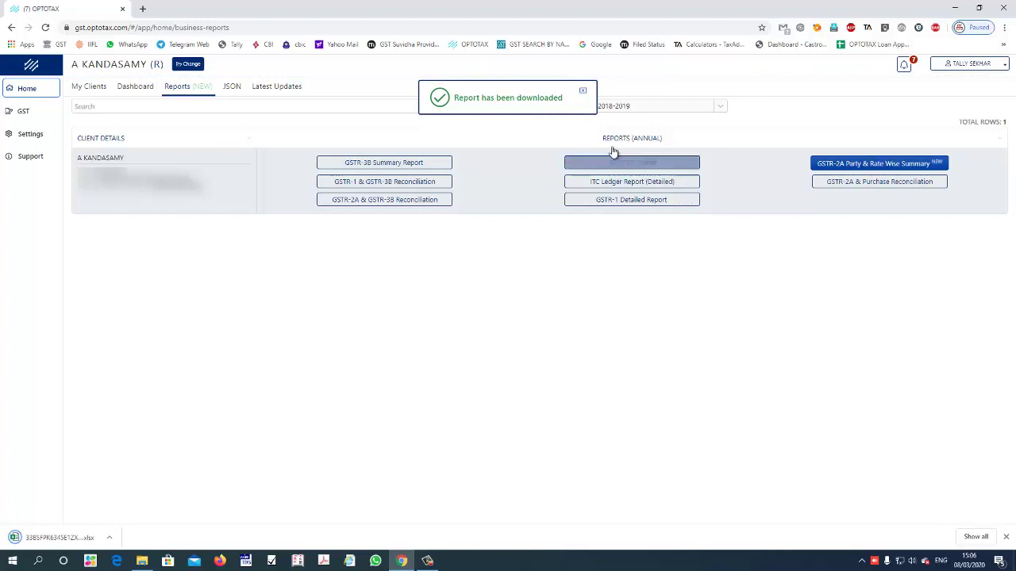
{"action": "left_click", "coordinate": [51, 539]}
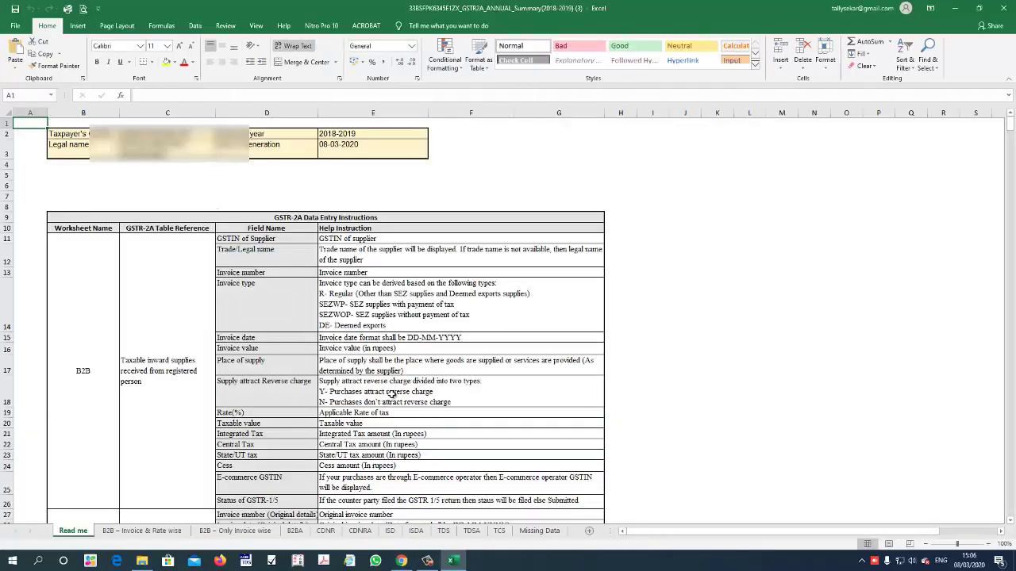
{"action": "left_click", "coordinate": [142, 530]}
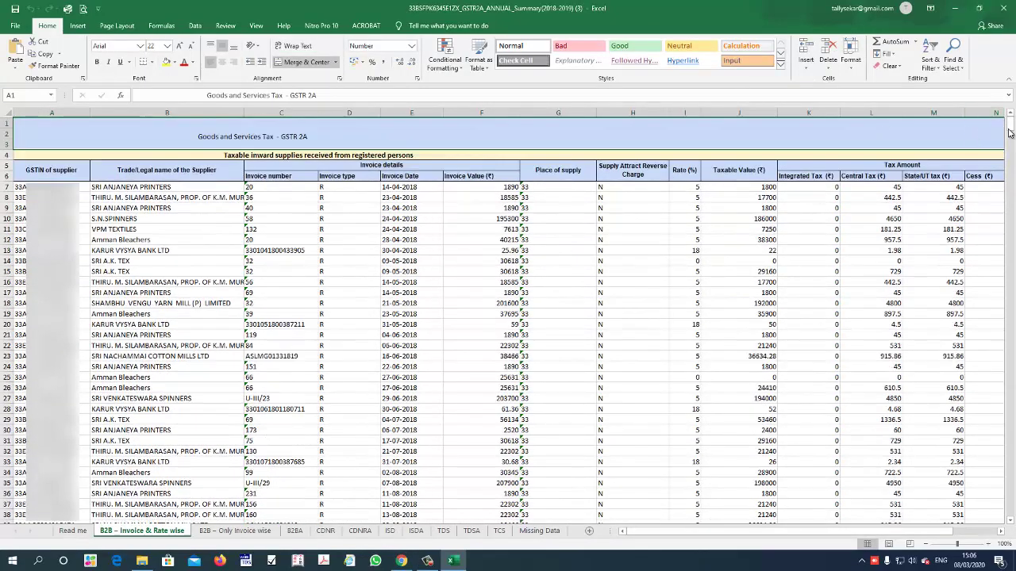
{"action": "mouse_move", "coordinate": [1010, 133]}
{"action": "left_mouse_down"}
{"action": "mouse_move", "coordinate": [1010, 167]}
{"action": "mouse_move", "coordinate": [1011, 120]}
{"action": "left_mouse_up"}
- View the Only Invoice wise, CDNR, CDNRA, ISD, TDS, TDSA, Missing Data and TCS sheets, then return to B2B – Invoice & Rate wise
{"action": "left_click", "coordinate": [234, 530]}
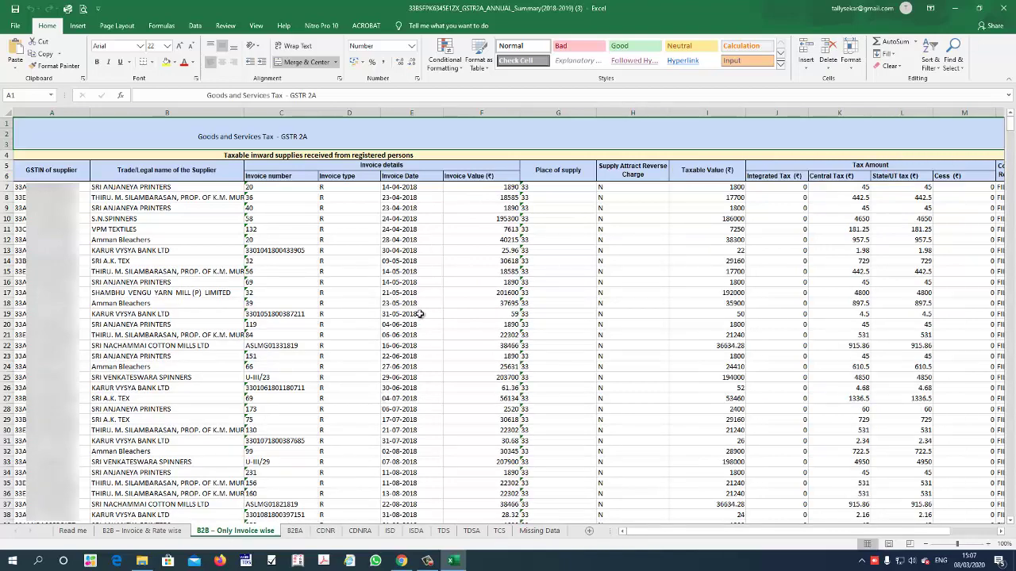
{"action": "left_click", "coordinate": [294, 531]}
{"action": "left_click", "coordinate": [325, 531]}
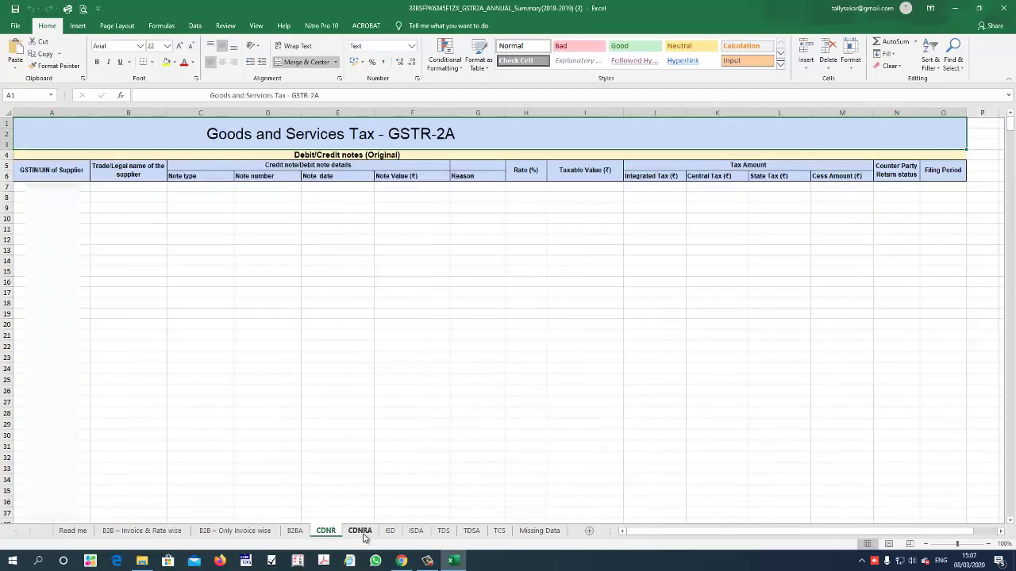
{"action": "left_click", "coordinate": [362, 532]}
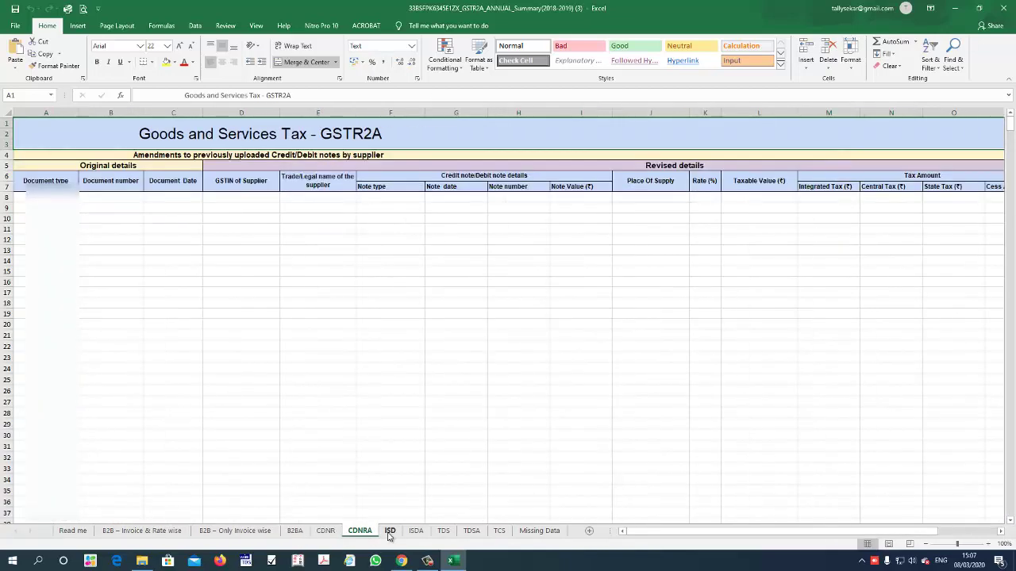
{"action": "left_click", "coordinate": [389, 531]}
{"action": "left_click", "coordinate": [443, 532]}
{"action": "left_click", "coordinate": [471, 532]}
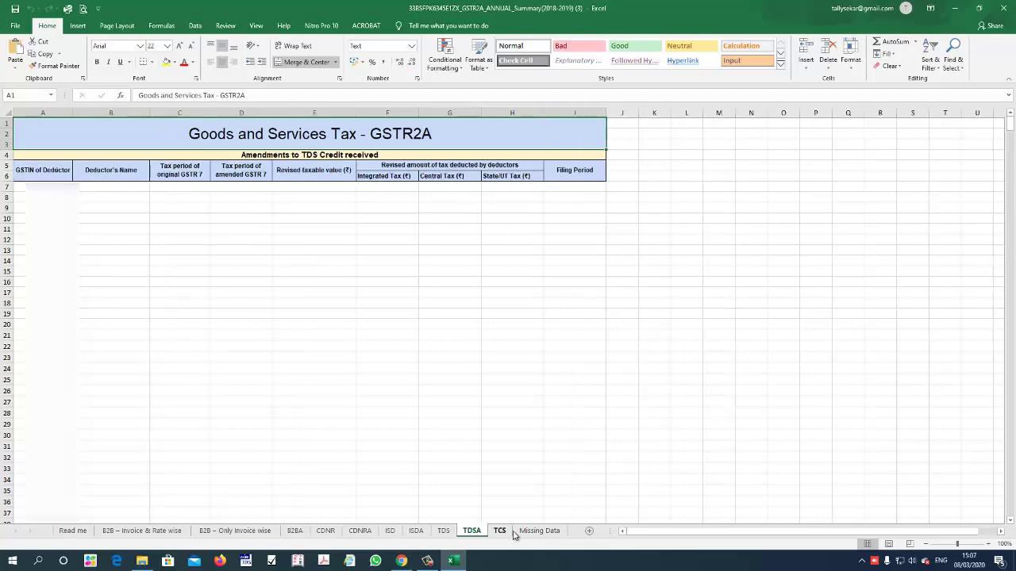
{"action": "left_click", "coordinate": [514, 533]}
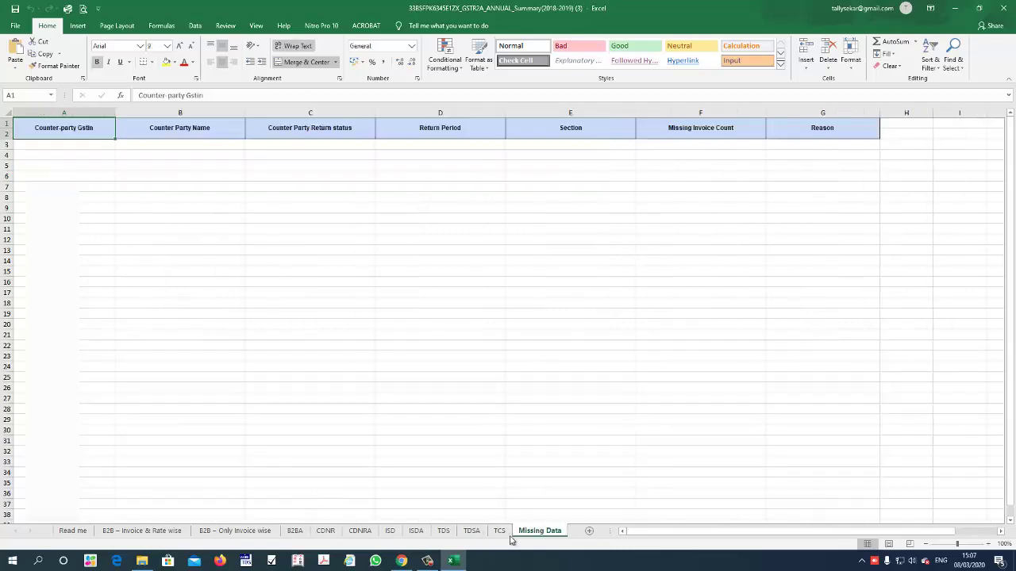
{"action": "left_click", "coordinate": [502, 532]}
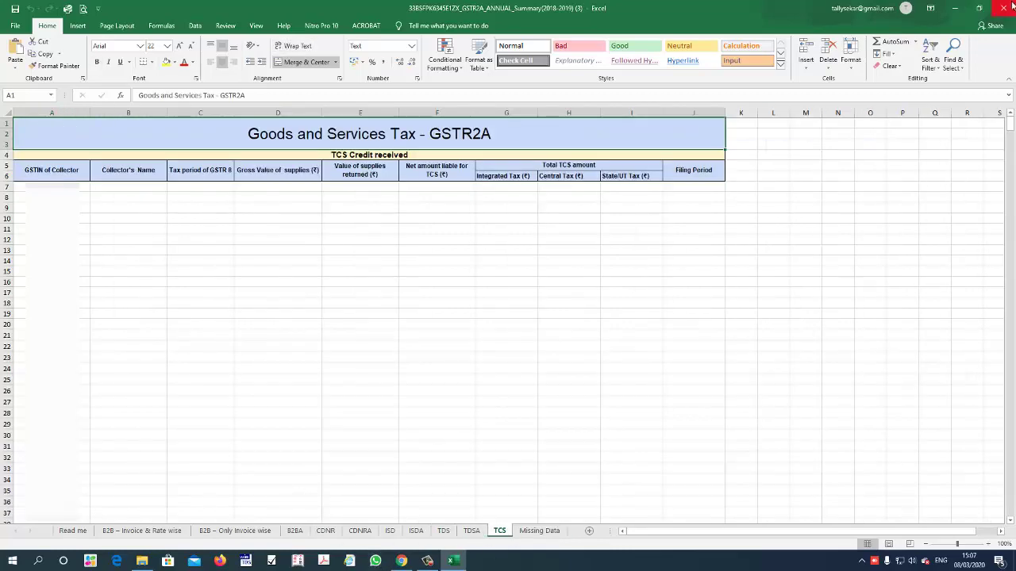
{"action": "left_click", "coordinate": [128, 533]}
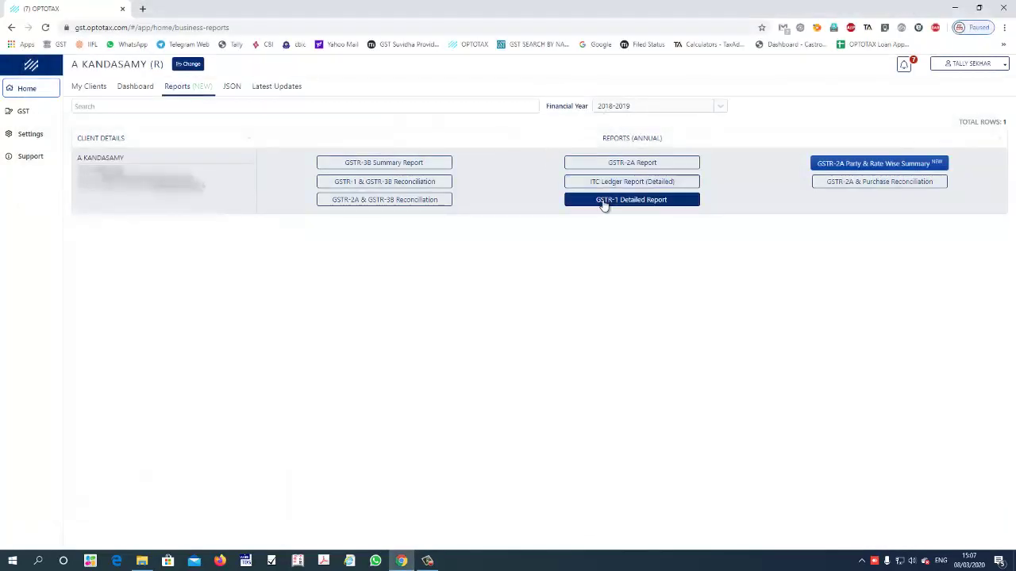
- Download the 2018-2019 GSTR-1 Detailed Report and open its b2b sheet in Excel
{"action": "left_click", "coordinate": [605, 203]}
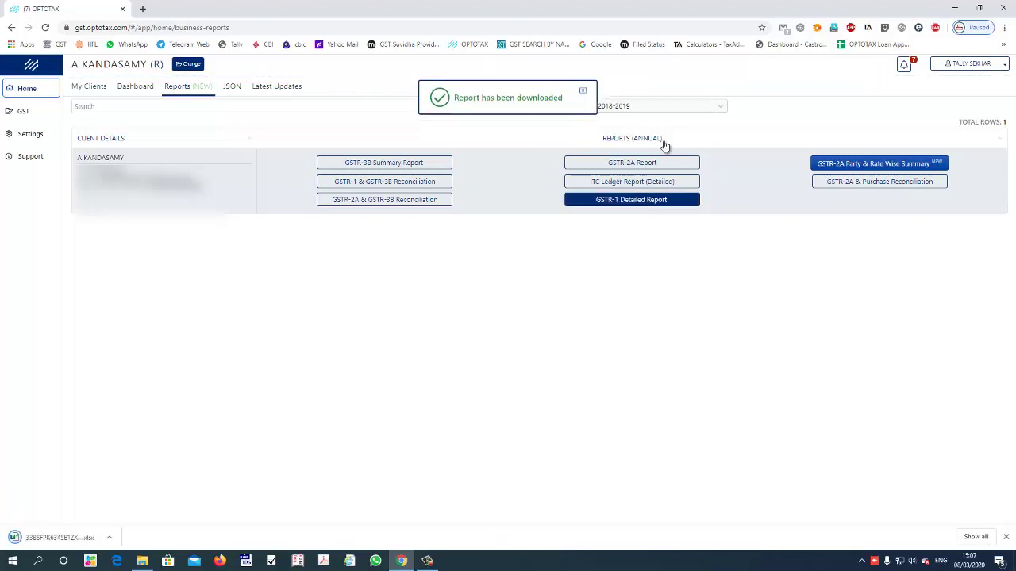
{"action": "left_click", "coordinate": [32, 538]}
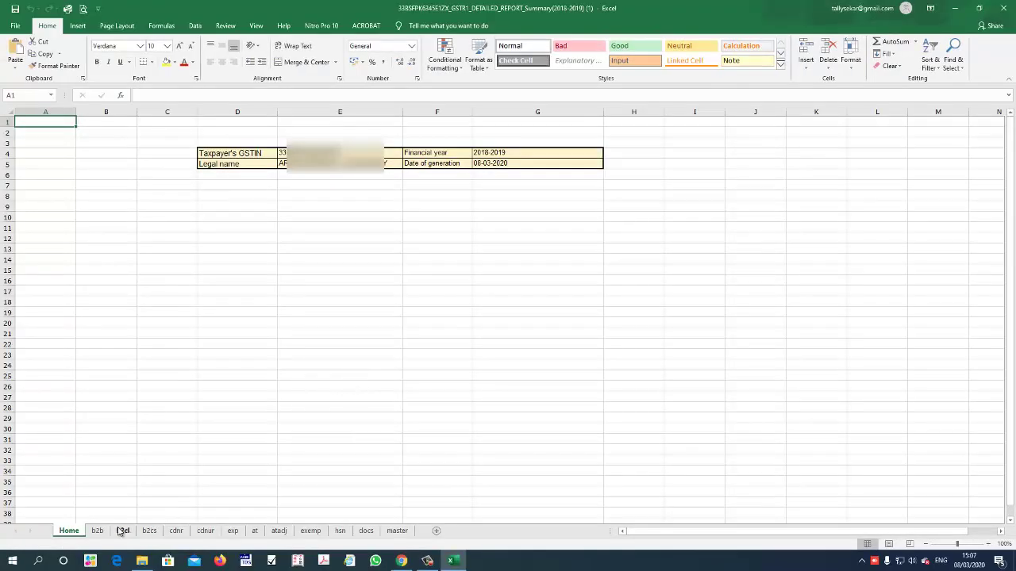
{"action": "left_click", "coordinate": [97, 531]}
- Select the 138 b2b invoice rows, check past the end of data, and close the workbook
{"action": "left_click", "coordinate": [50, 158]}
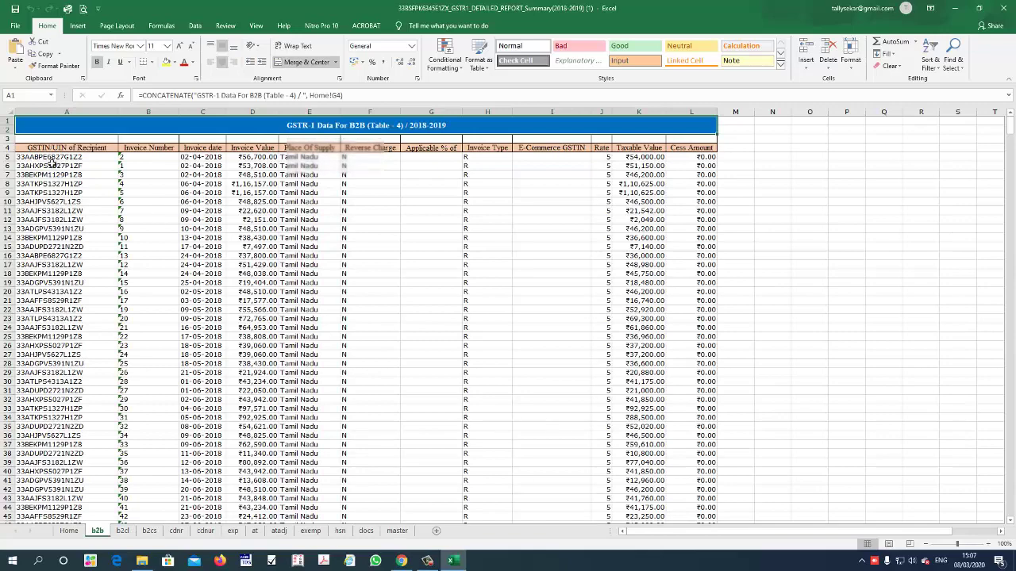
{"action": "left_click_drag", "start_coordinate": [256, 274], "coordinate": [659, 516]}
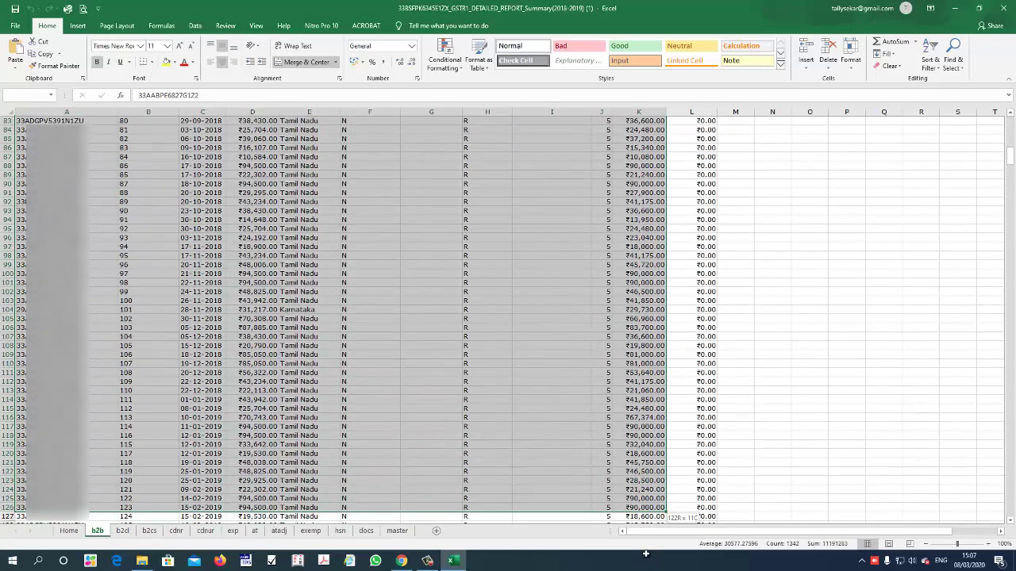
{"action": "left_click", "coordinate": [1012, 513]}
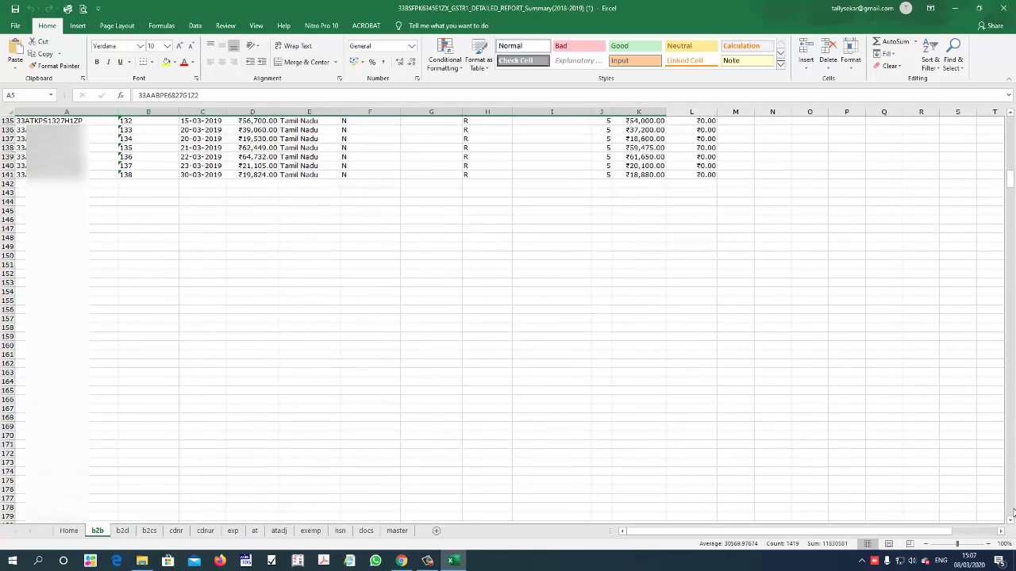
{"action": "left_click", "coordinate": [1012, 513]}
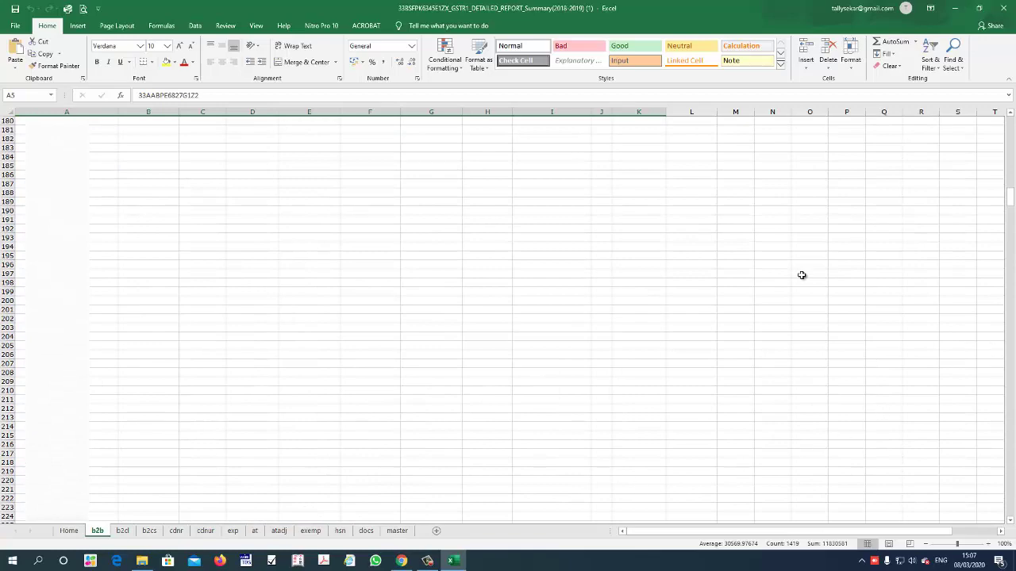
{"action": "left_click_drag", "start_coordinate": [1004, 187], "coordinate": [1004, 119]}
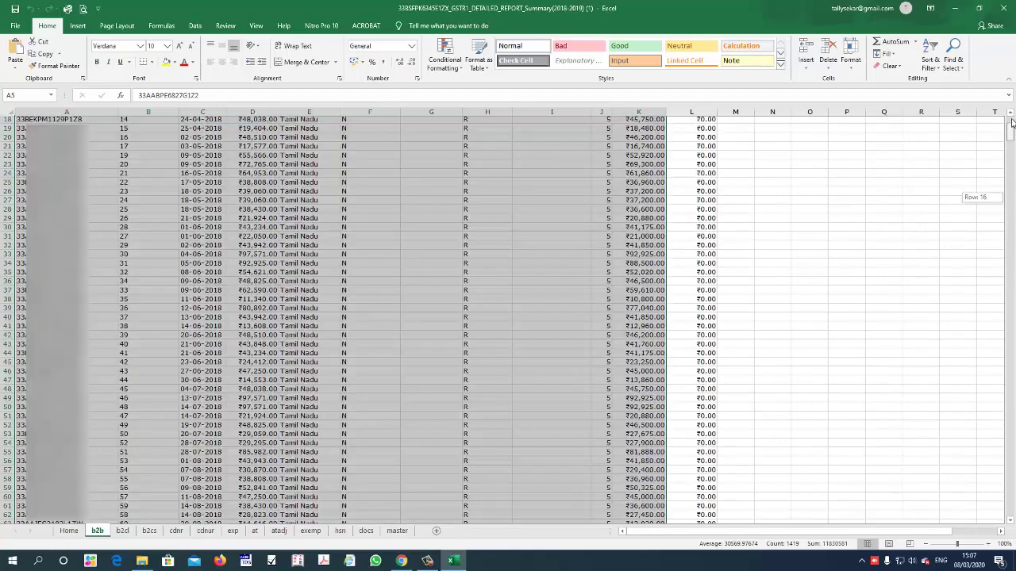
{"action": "left_click", "coordinate": [1001, 9]}
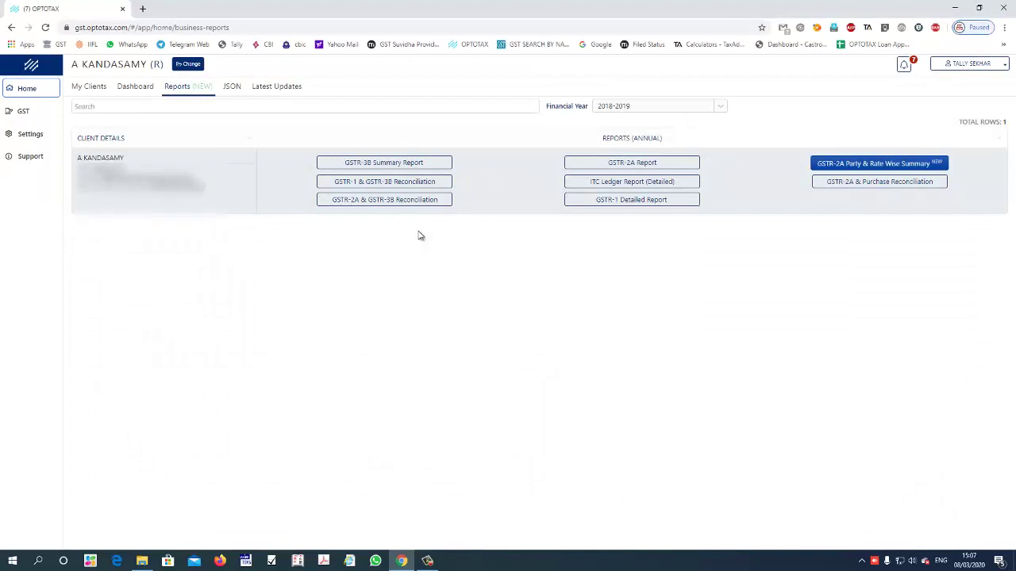
- Download the detailed ITC ledger report and review its ITC Ledger Details sheet through row 28
{"action": "left_click", "coordinate": [641, 185]}
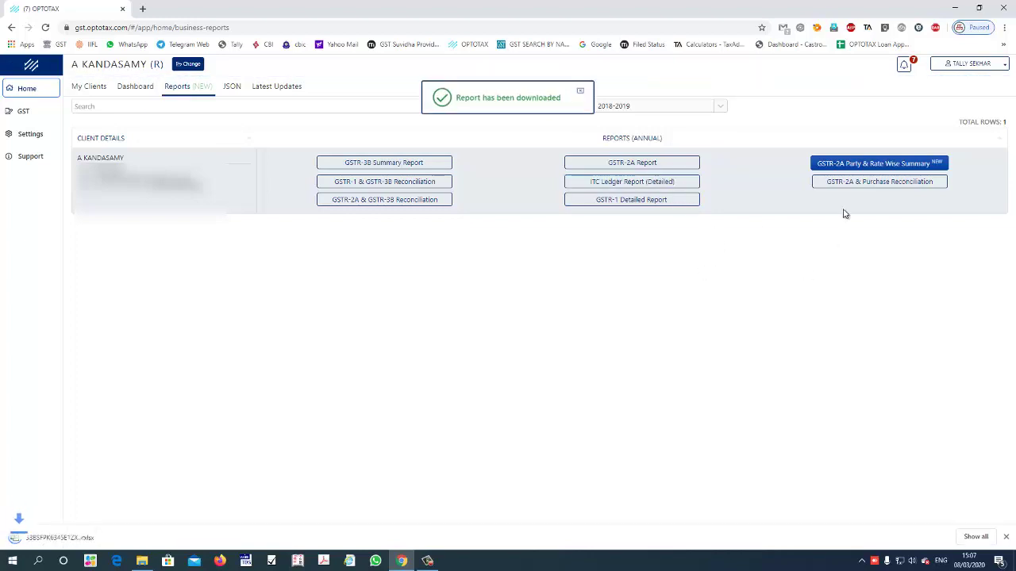
{"action": "left_click", "coordinate": [76, 533]}
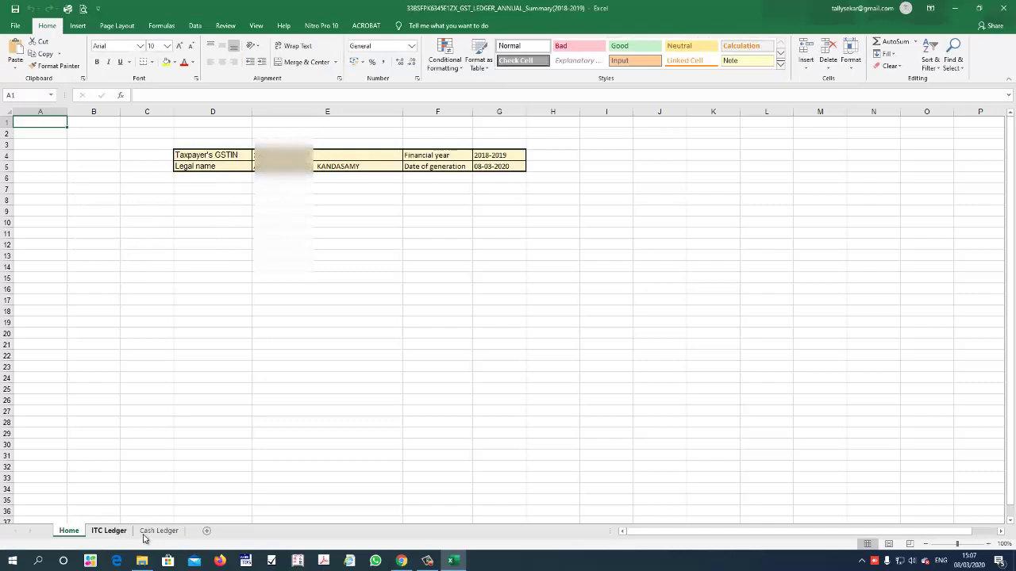
{"action": "left_click", "coordinate": [111, 530]}
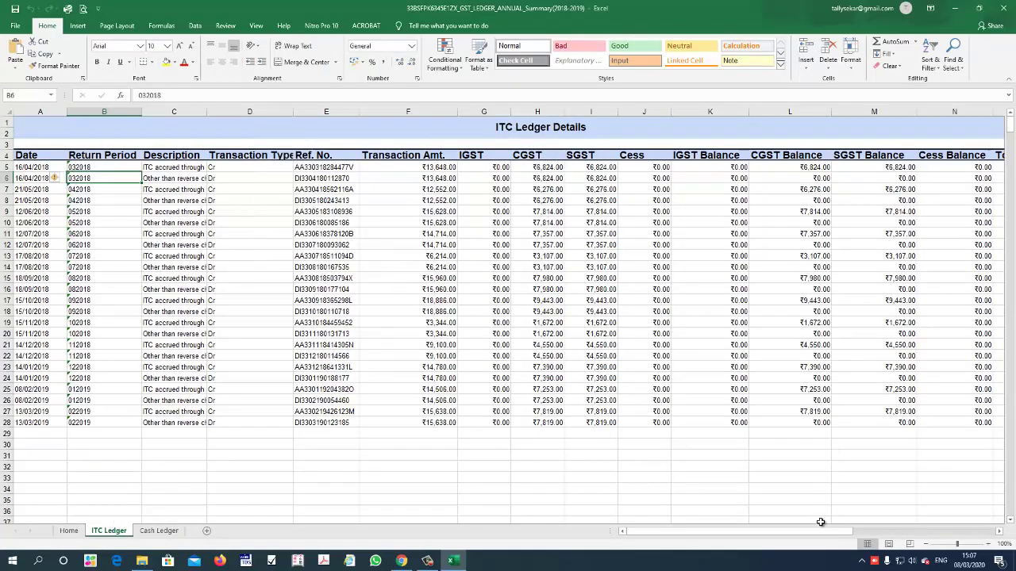
{"action": "left_click", "coordinate": [7, 423]}
{"action": "mouse_move", "coordinate": [698, 531]}
{"action": "left_mouse_down"}
{"action": "mouse_move", "coordinate": [784, 519]}
{"action": "mouse_move", "coordinate": [604, 452]}
{"action": "left_mouse_up"}
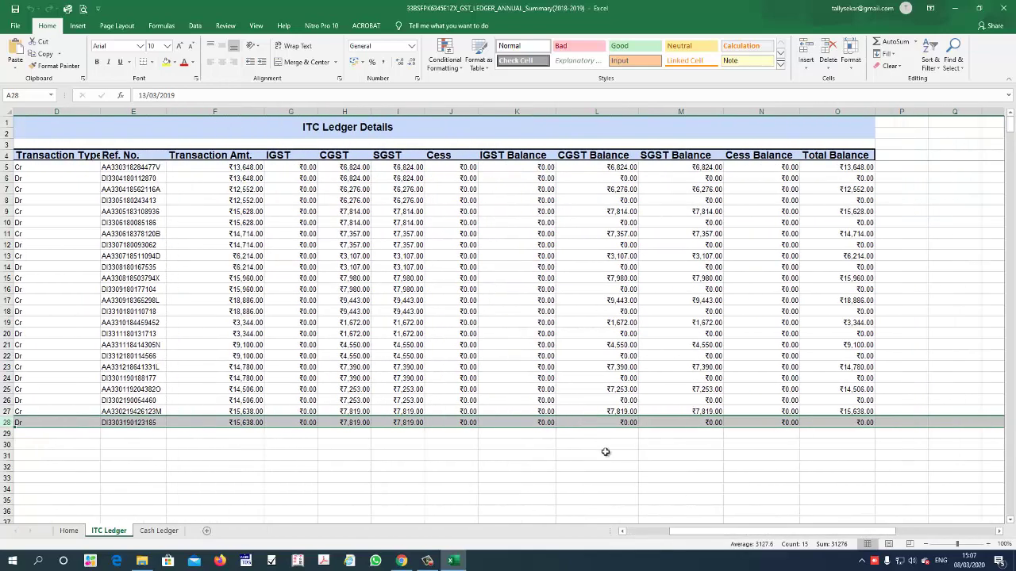
{"action": "left_click_drag", "start_coordinate": [692, 531], "coordinate": [161, 547]}
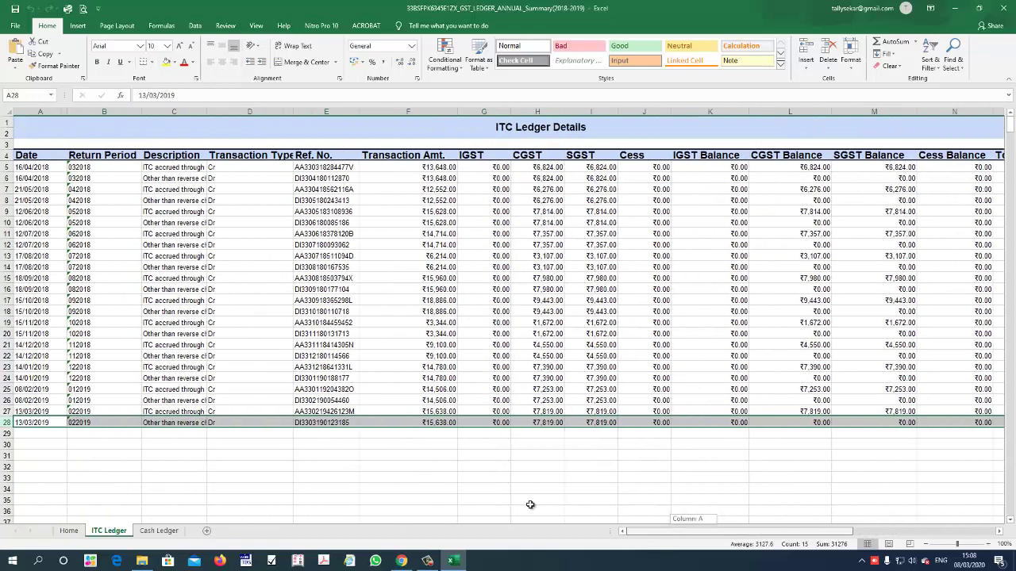
- Check the Cash Ledger Details sheet, starting with the first Amount deposited entry in C5
{"action": "left_click", "coordinate": [158, 531]}
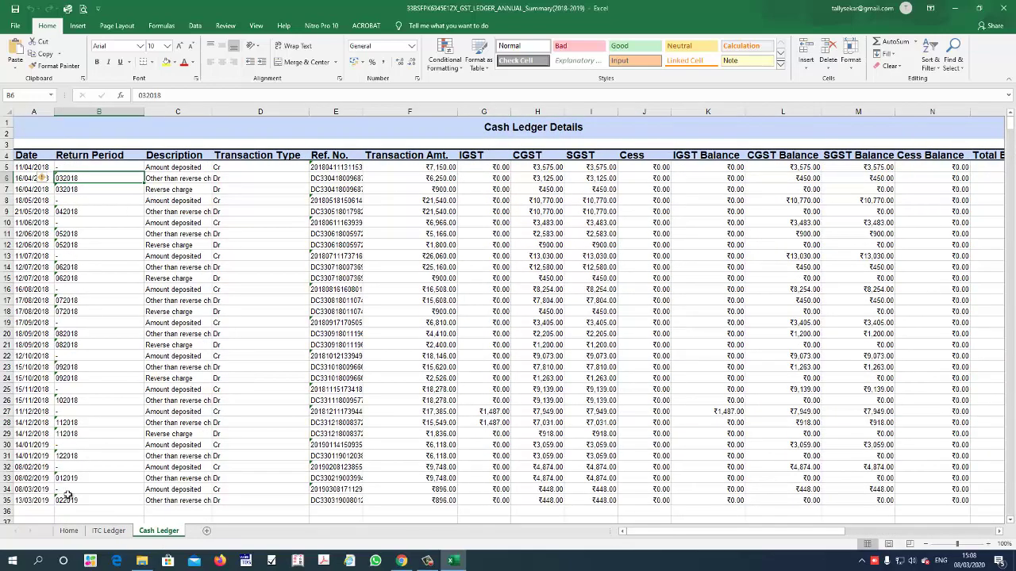
{"action": "left_click_drag", "start_coordinate": [629, 537], "coordinate": [633, 545]}
{"action": "left_click", "coordinate": [172, 168]}
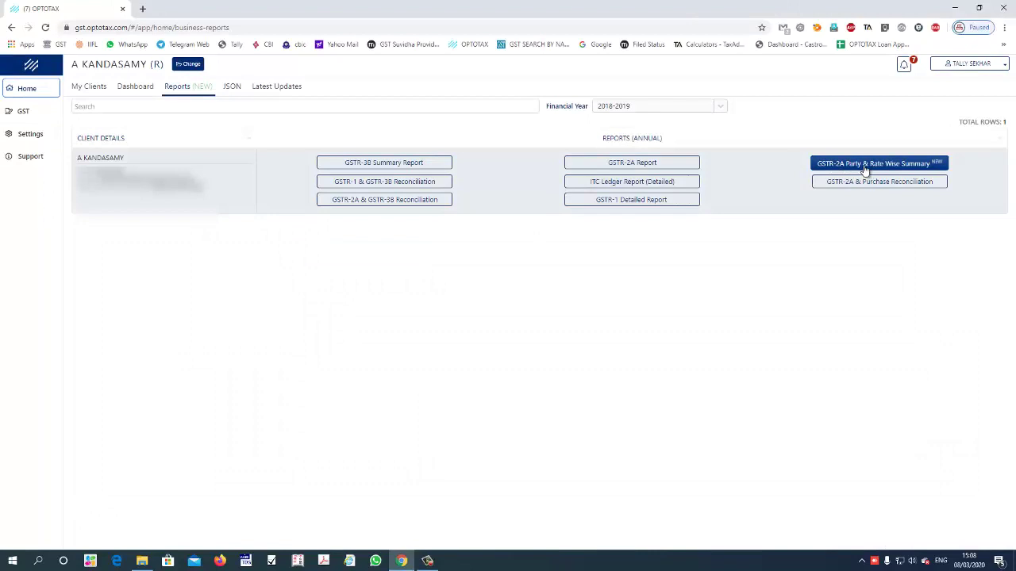
- Download the GSTR-2A Party & Rate Wise Summary and select April's supplier and rate-wise rows
{"action": "left_click", "coordinate": [865, 172]}
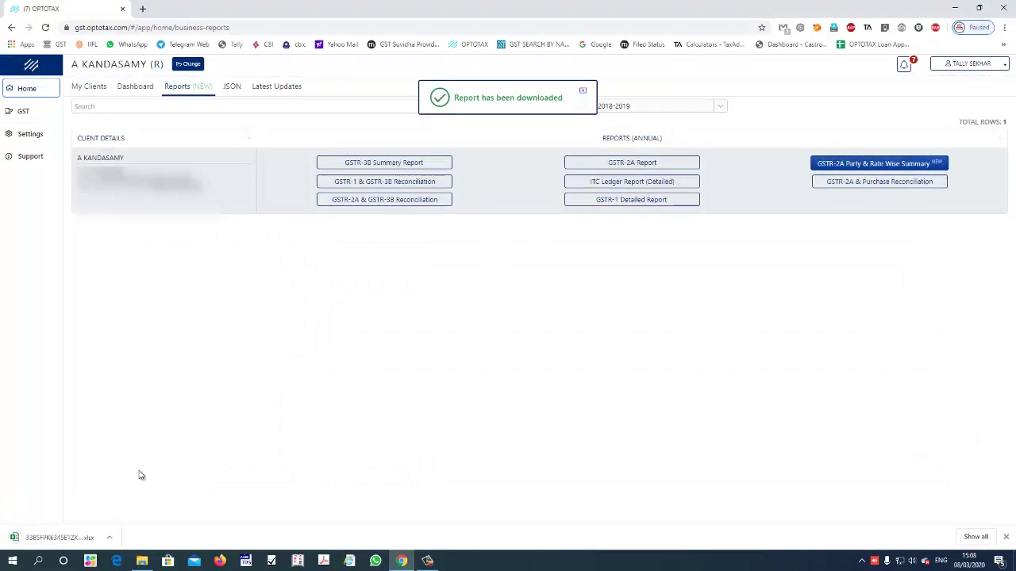
{"action": "left_click", "coordinate": [52, 537]}
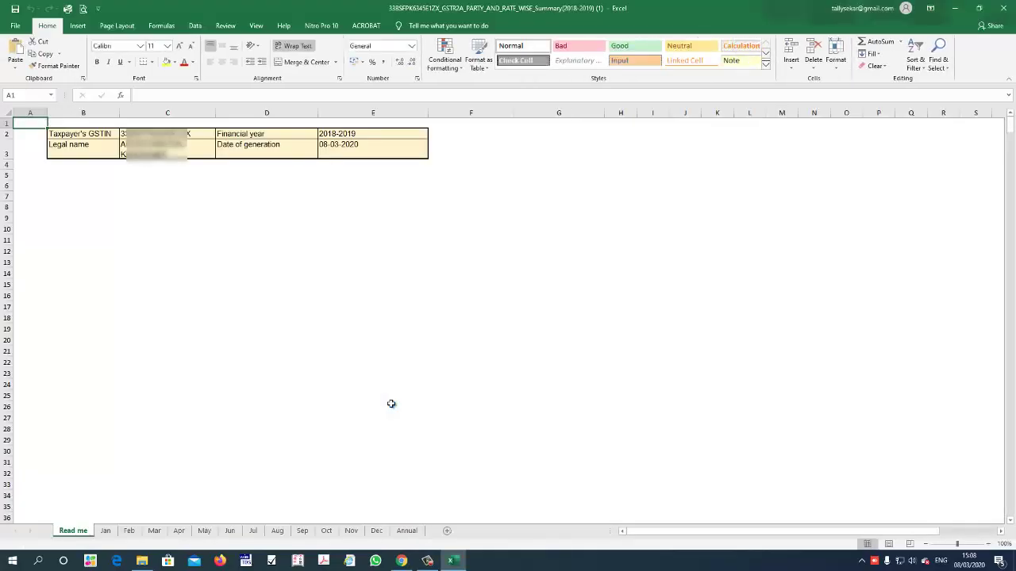
{"action": "left_click", "coordinate": [178, 531]}
{"action": "left_click_drag", "start_coordinate": [39, 176], "coordinate": [99, 241]}
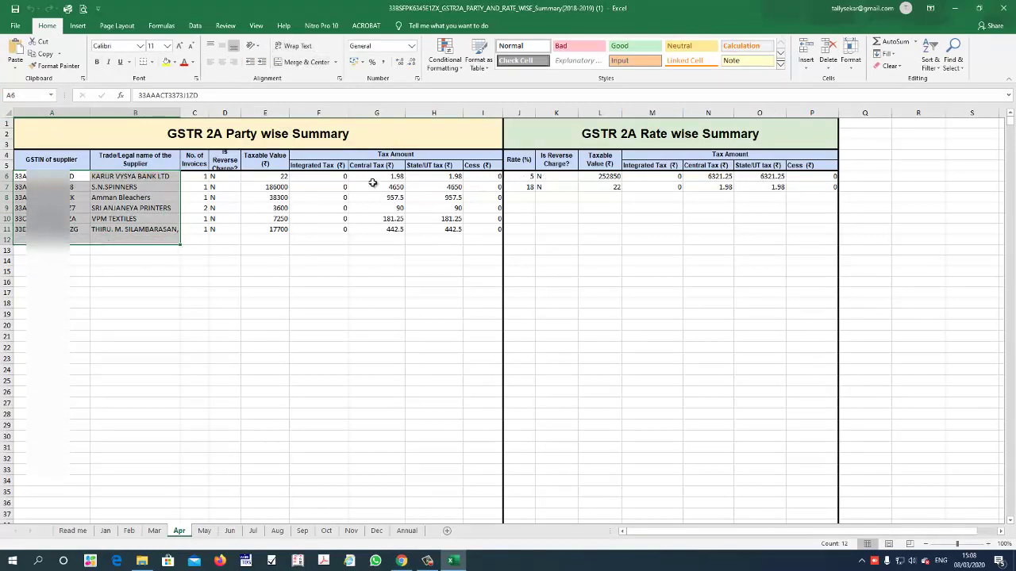
{"action": "mouse_move", "coordinate": [529, 177]}
{"action": "left_mouse_down"}
{"action": "mouse_move", "coordinate": [529, 185]}
{"action": "mouse_move", "coordinate": [826, 189]}
{"action": "left_mouse_up"}
- Flip through the May, Jun, Jul, Mar and Annual summary sheets
{"action": "left_click", "coordinate": [204, 531]}
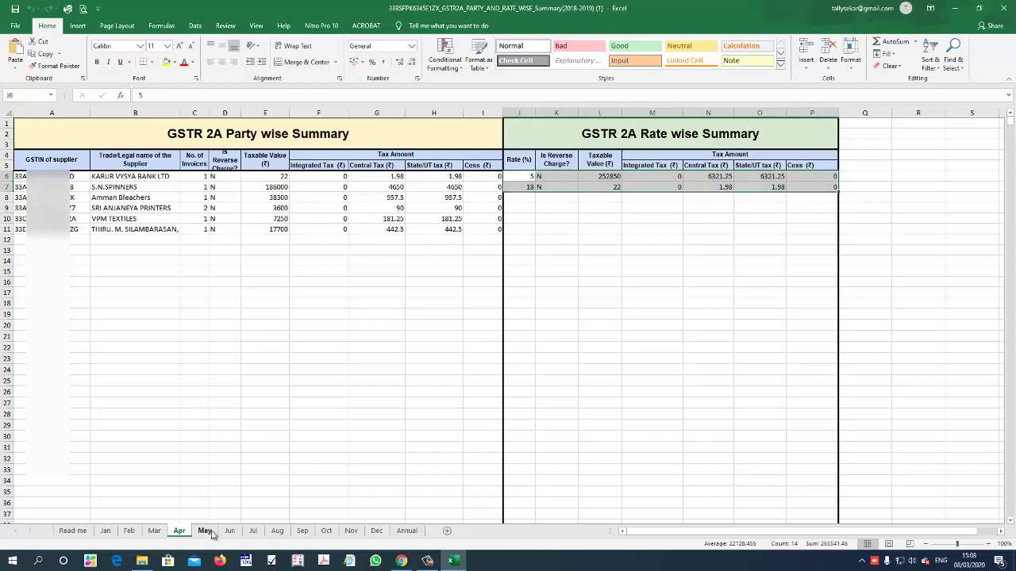
{"action": "left_click", "coordinate": [230, 531]}
{"action": "left_click", "coordinate": [253, 531]}
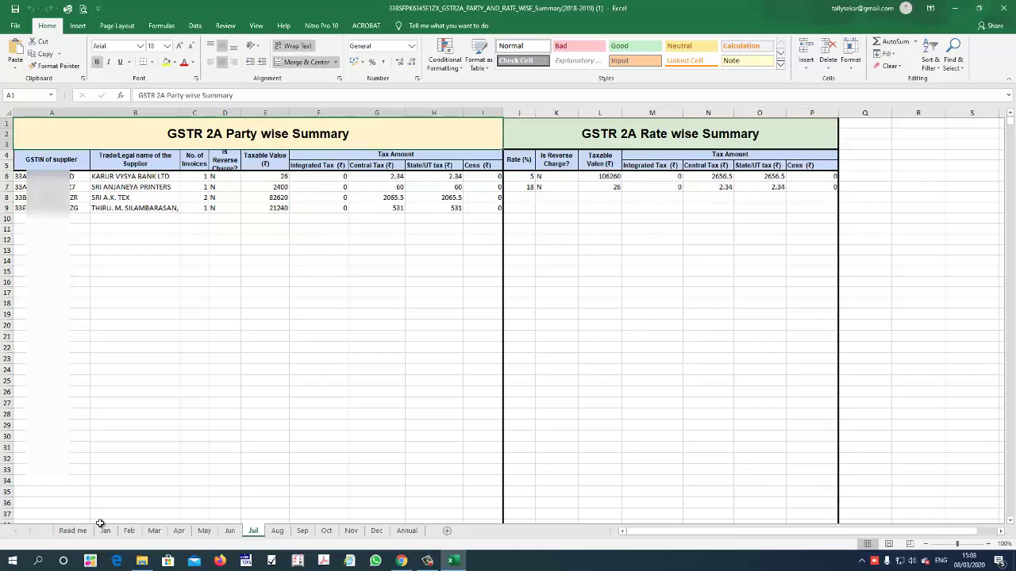
{"action": "left_click", "coordinate": [154, 531]}
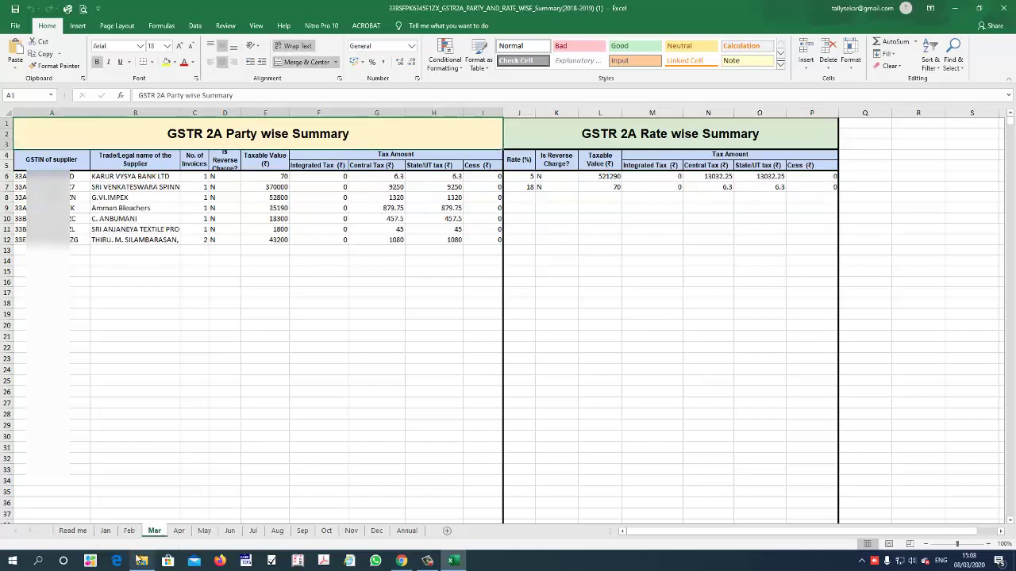
{"action": "left_click", "coordinate": [407, 532]}
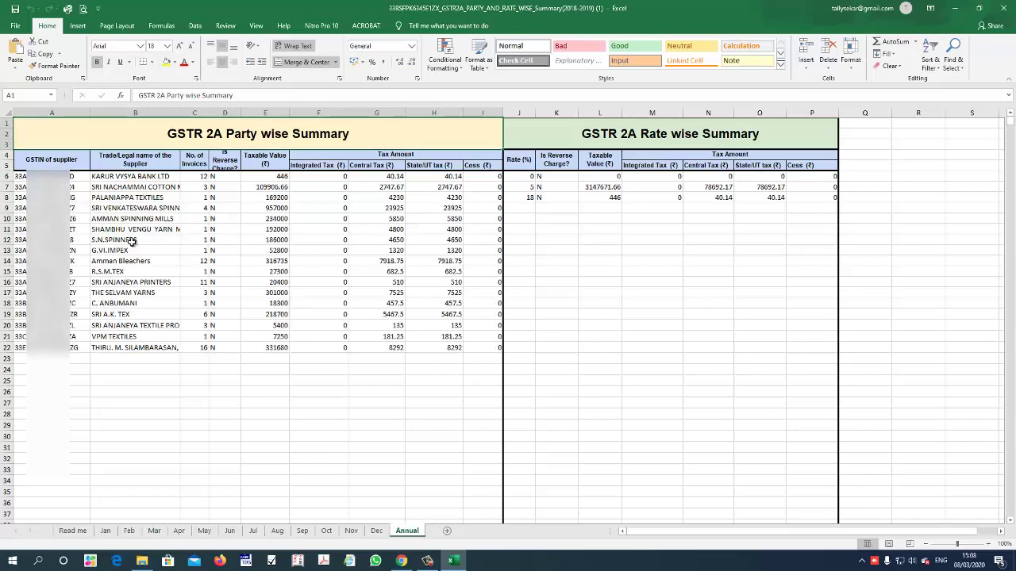
- Select the Annual sheet's supplier rows and 0%, 5%, 18% rate-wise totals, then return to Optotax
{"action": "mouse_move", "coordinate": [54, 176]}
{"action": "left_mouse_down"}
{"action": "mouse_move", "coordinate": [215, 317]}
{"action": "mouse_move", "coordinate": [270, 349]}
{"action": "left_mouse_up"}
{"action": "scroll", "coordinate": [624, 368], "scroll_direction": "down", "scroll_amount": 1}
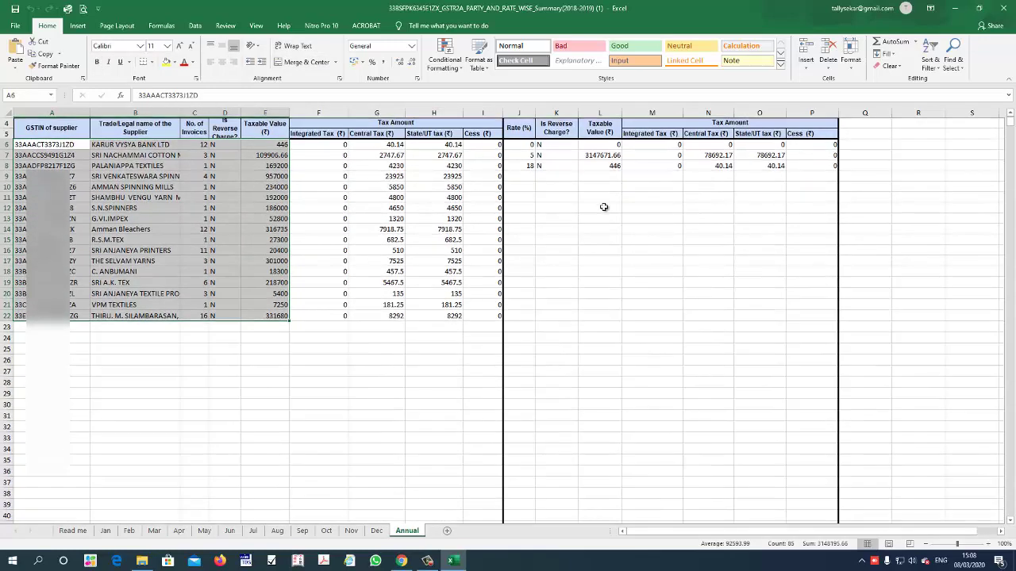
{"action": "left_click_drag", "start_coordinate": [530, 146], "coordinate": [555, 167]}
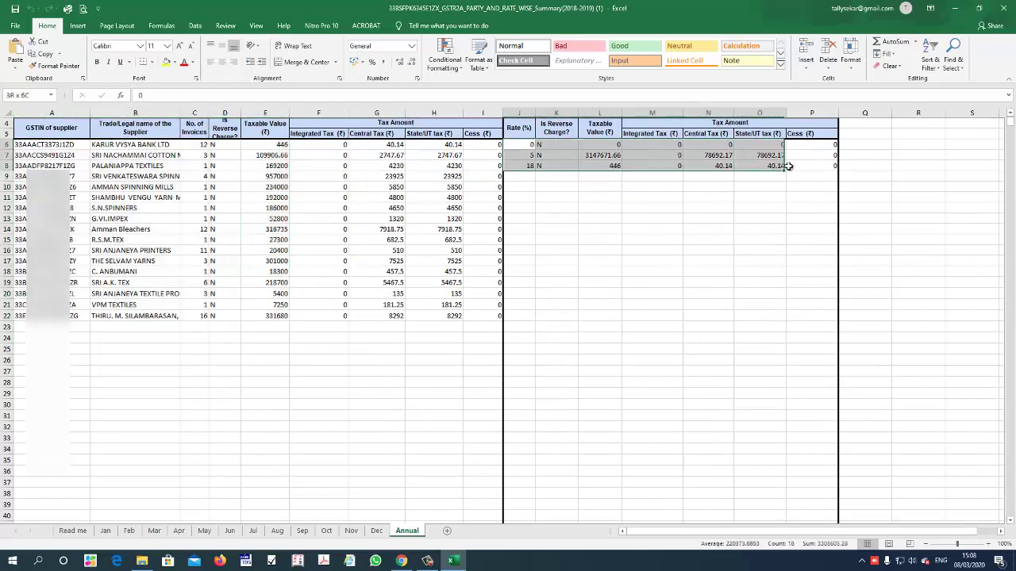
{"action": "left_click_drag", "start_coordinate": [640, 180], "coordinate": [810, 166]}
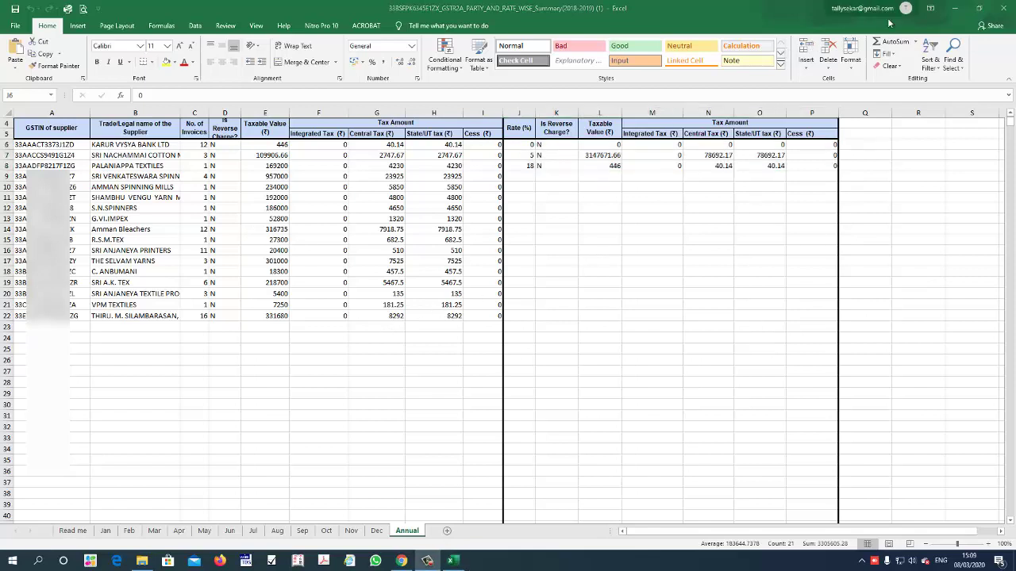
{"action": "key", "text": "alt+Tab"}
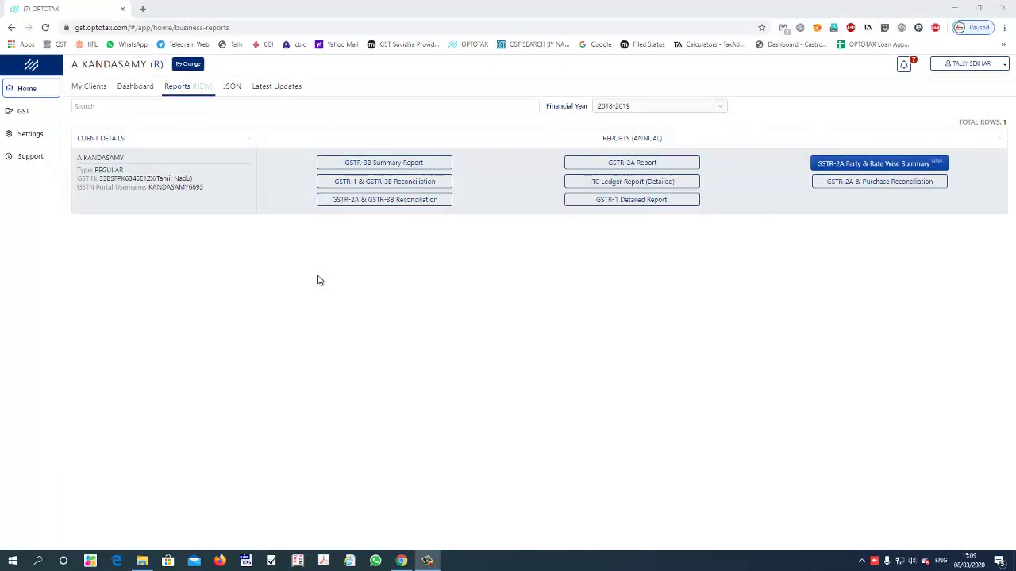
- Review the February 2020 GSTR-1 return summary, then go back to the filing page
{"action": "left_click", "coordinate": [24, 112]}
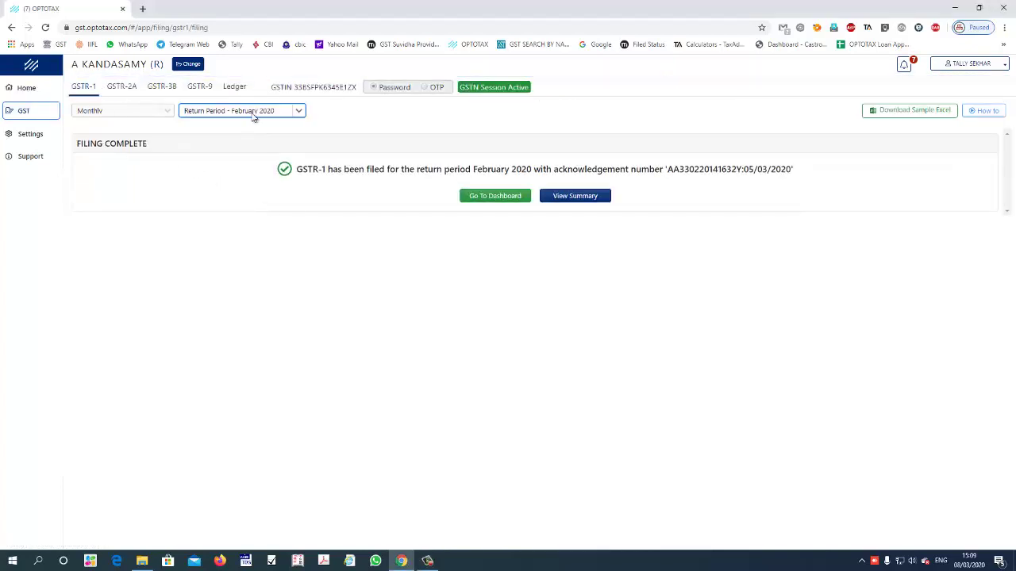
{"action": "left_click", "coordinate": [517, 196]}
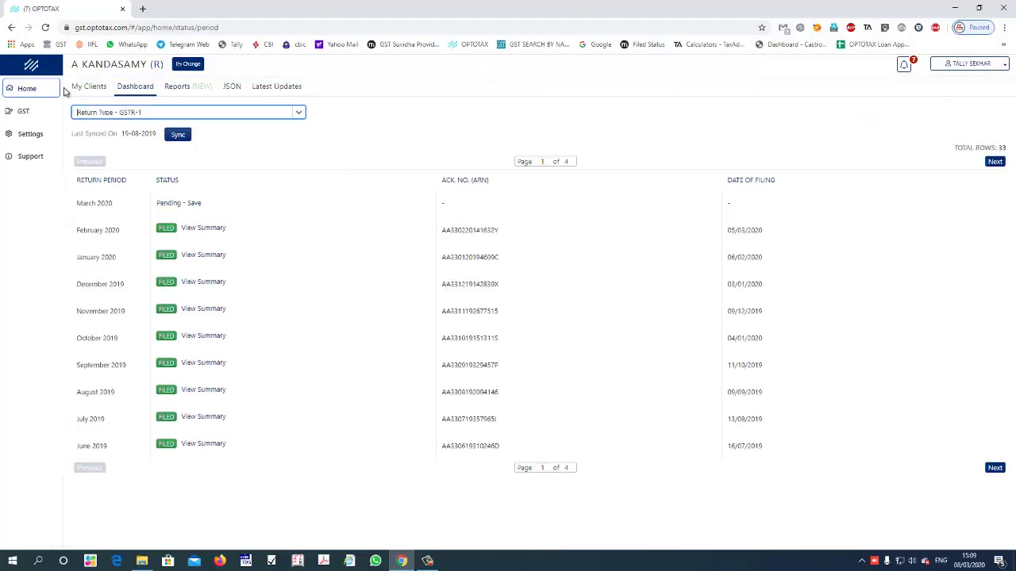
{"action": "left_click", "coordinate": [27, 113]}
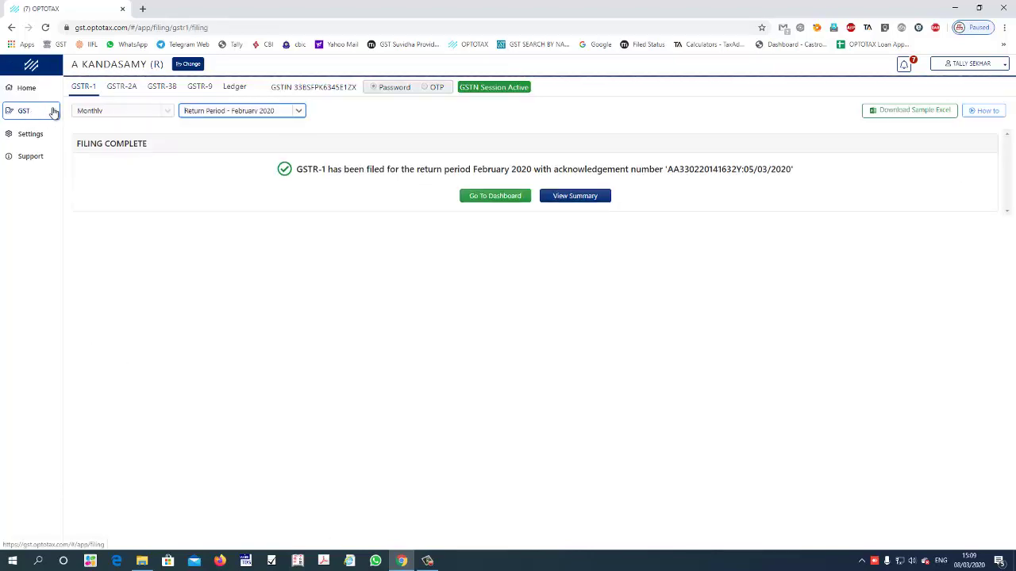
{"action": "left_click", "coordinate": [215, 113]}
{"action": "left_click", "coordinate": [215, 115]}
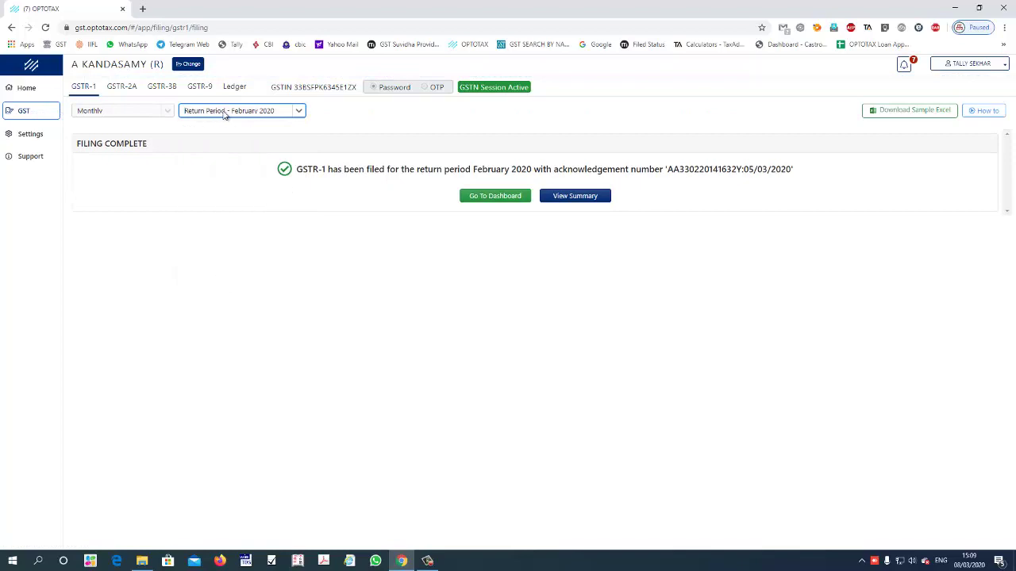
{"action": "left_click", "coordinate": [548, 199]}
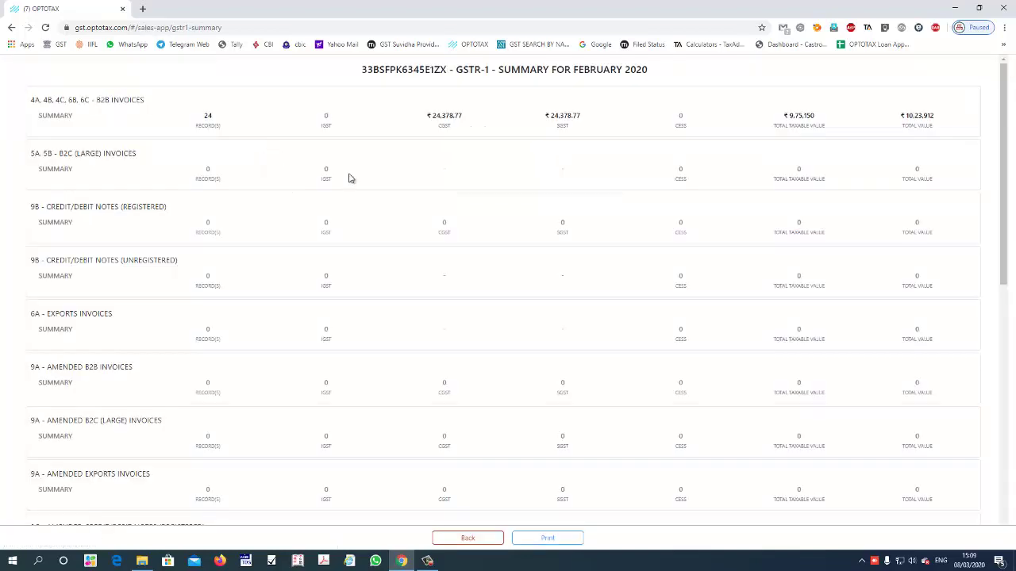
{"action": "scroll", "coordinate": [471, 286], "scroll_direction": "down", "scroll_amount": 1}
{"action": "scroll", "coordinate": [473, 287], "scroll_direction": "down", "scroll_amount": 2}
{"action": "scroll", "coordinate": [473, 287], "scroll_direction": "down", "scroll_amount": 2}
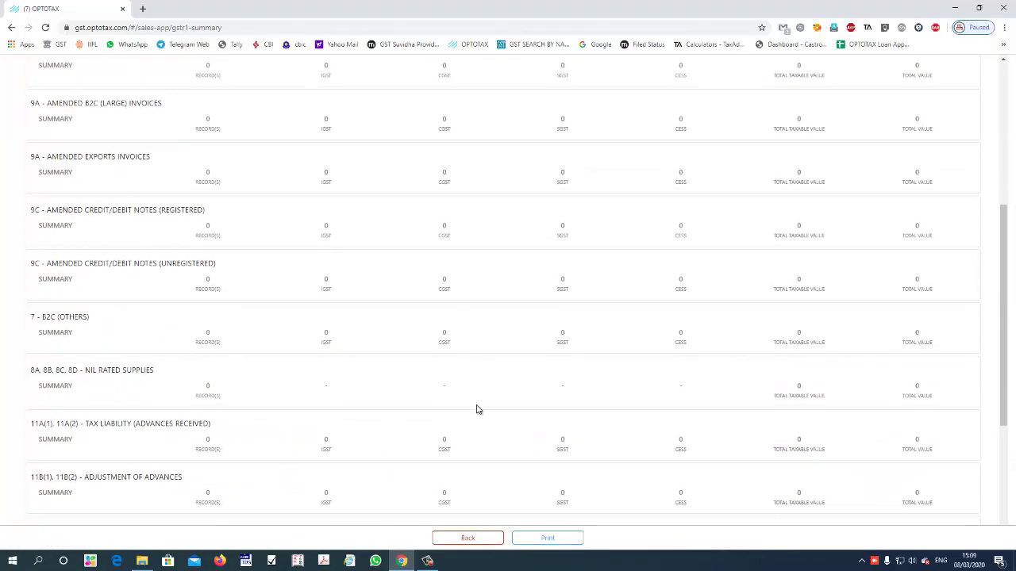
{"action": "left_click", "coordinate": [468, 538]}
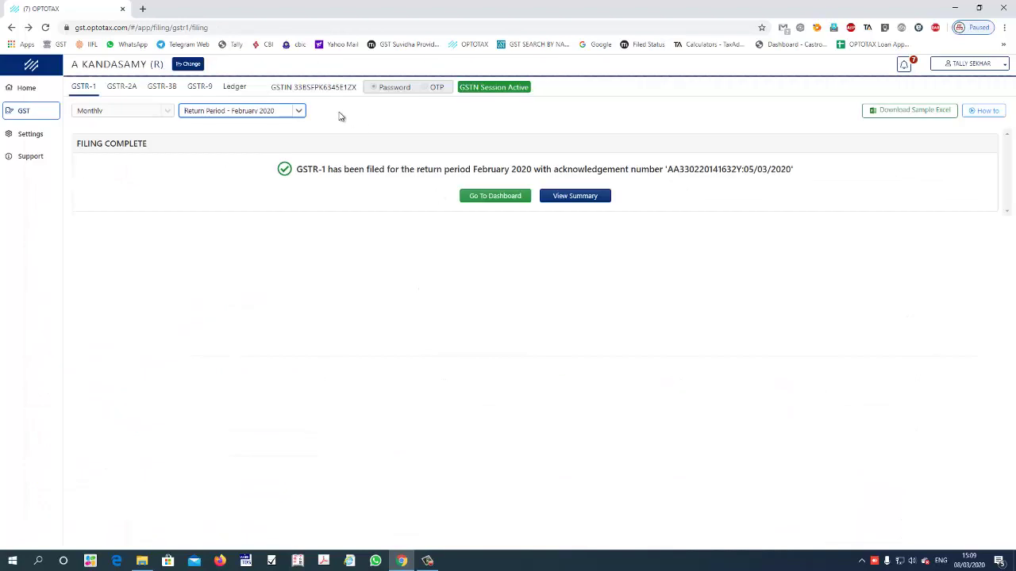
- View the January 2020 GSTR-1 summary, noting ₹15,930.98 CGST, then go back
{"action": "left_click", "coordinate": [268, 113]}
{"action": "left_click", "coordinate": [252, 161]}
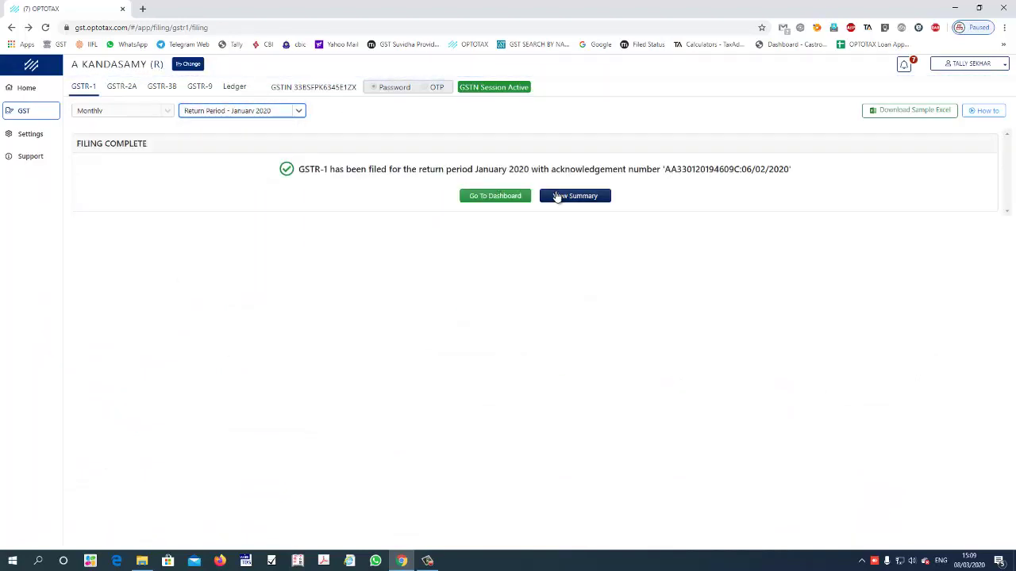
{"action": "left_click", "coordinate": [559, 196]}
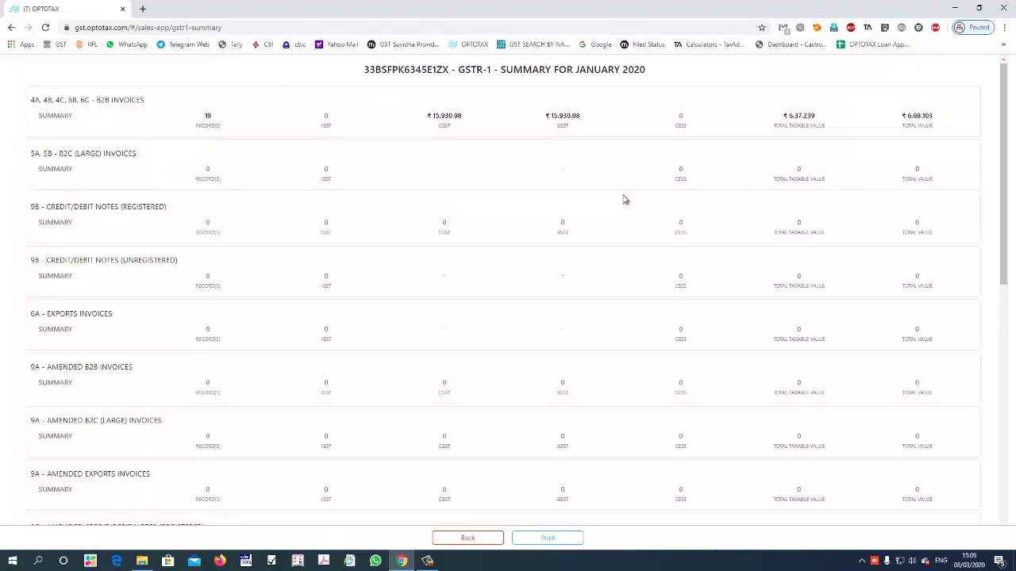
{"action": "left_click_drag", "start_coordinate": [425, 118], "coordinate": [512, 120]}
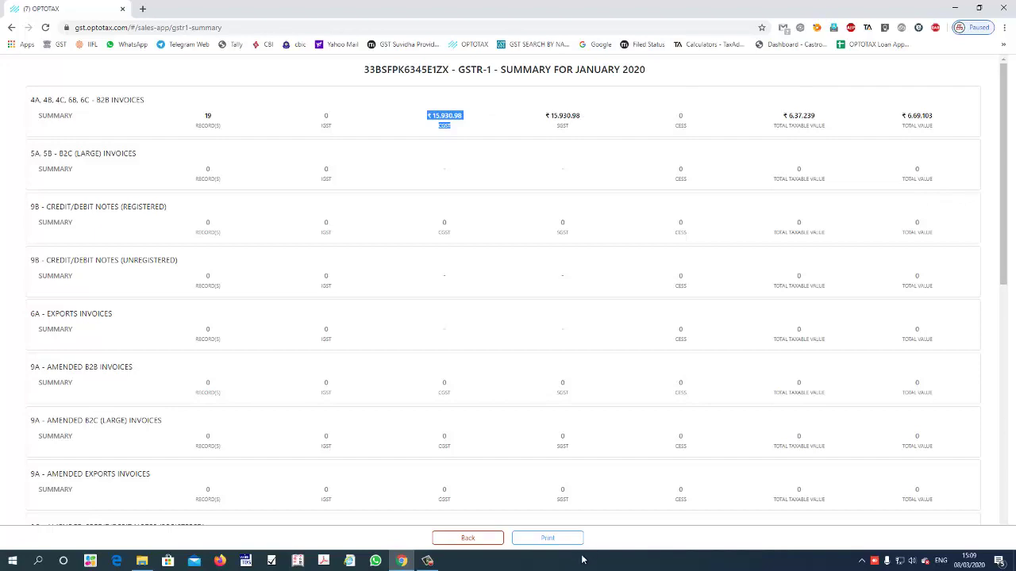
{"action": "left_click", "coordinate": [485, 543]}
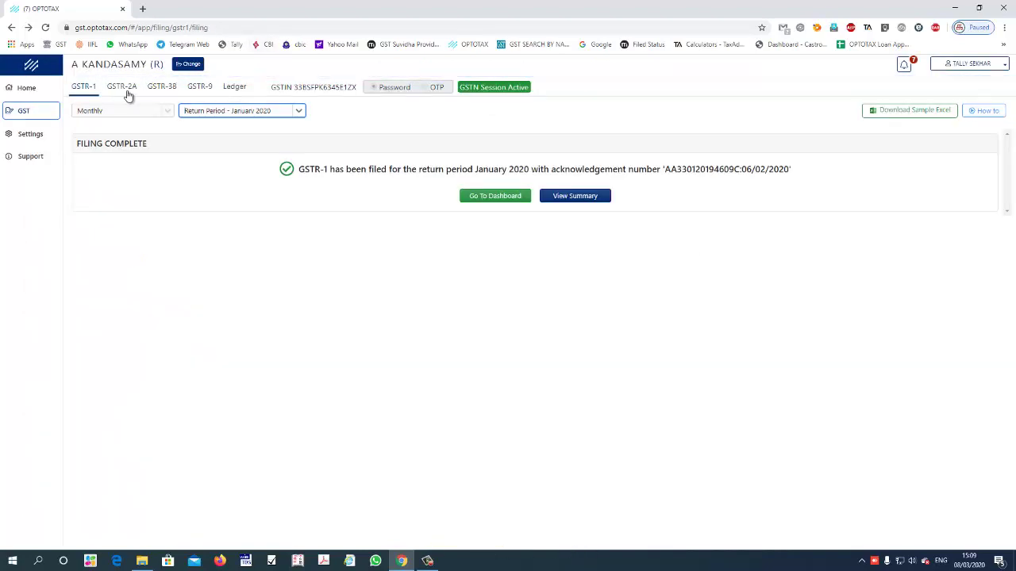
- Open the GSTR-3B return summary for February 2020
{"action": "left_click", "coordinate": [170, 91]}
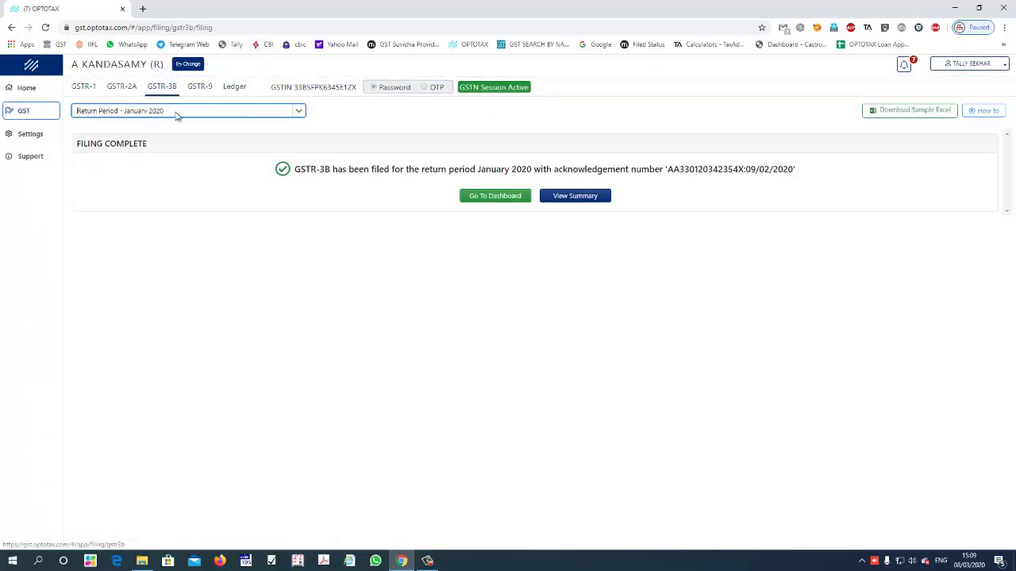
{"action": "left_click", "coordinate": [177, 116]}
{"action": "left_click", "coordinate": [163, 146]}
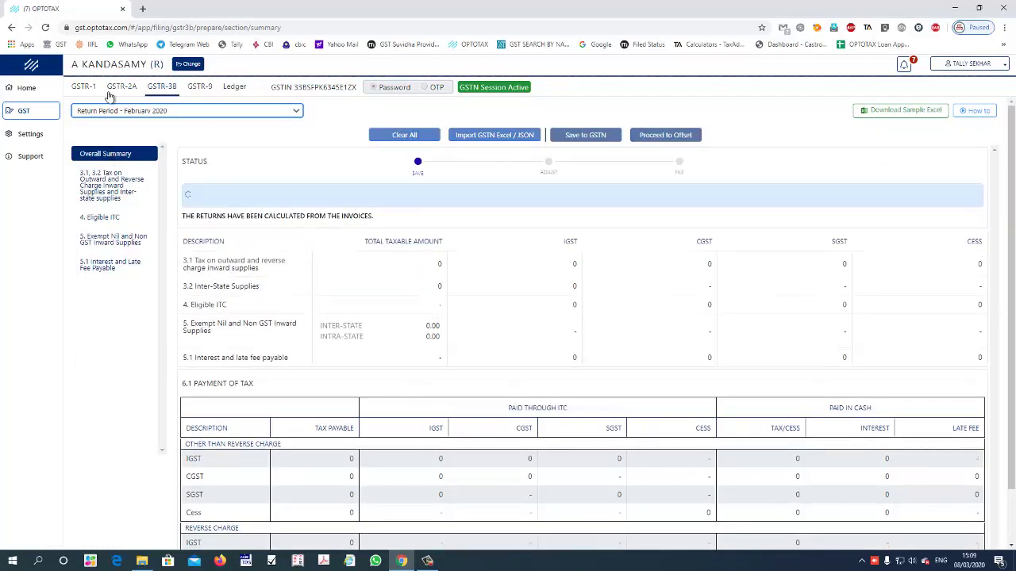
- Switch the GSTR-3B return period to March 2020 and review its all-zero tax values
{"action": "left_click", "coordinate": [119, 112]}
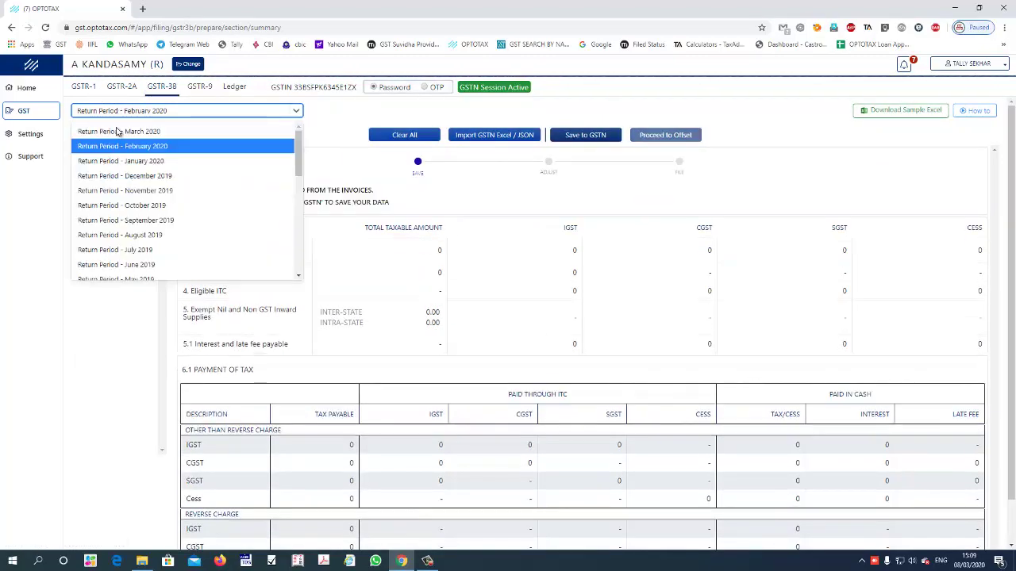
{"action": "left_click", "coordinate": [120, 132]}
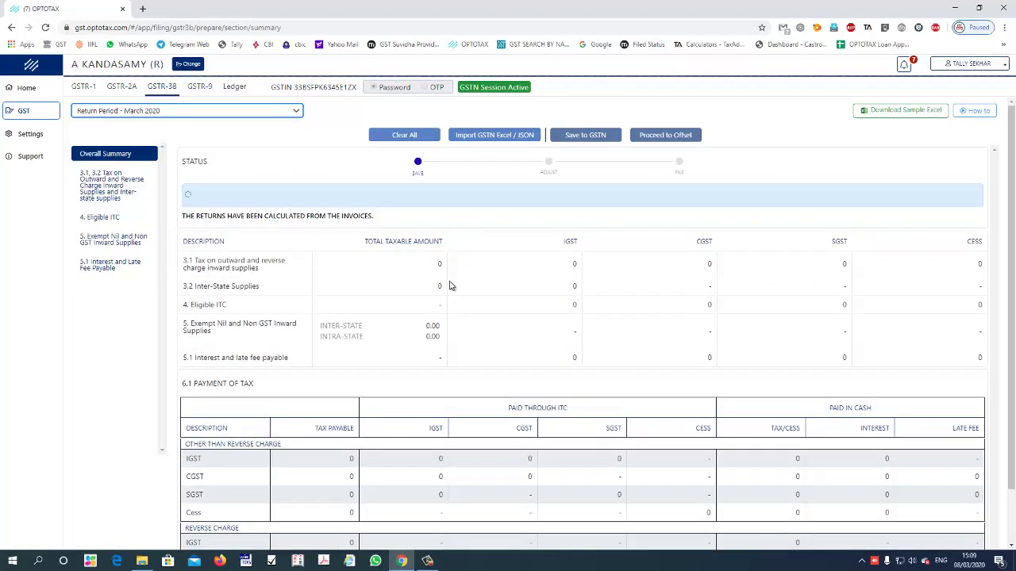
{"action": "scroll", "coordinate": [450, 286], "scroll_direction": "down", "scroll_amount": 1}
{"action": "scroll", "coordinate": [450, 286], "scroll_direction": "up", "scroll_amount": 1}
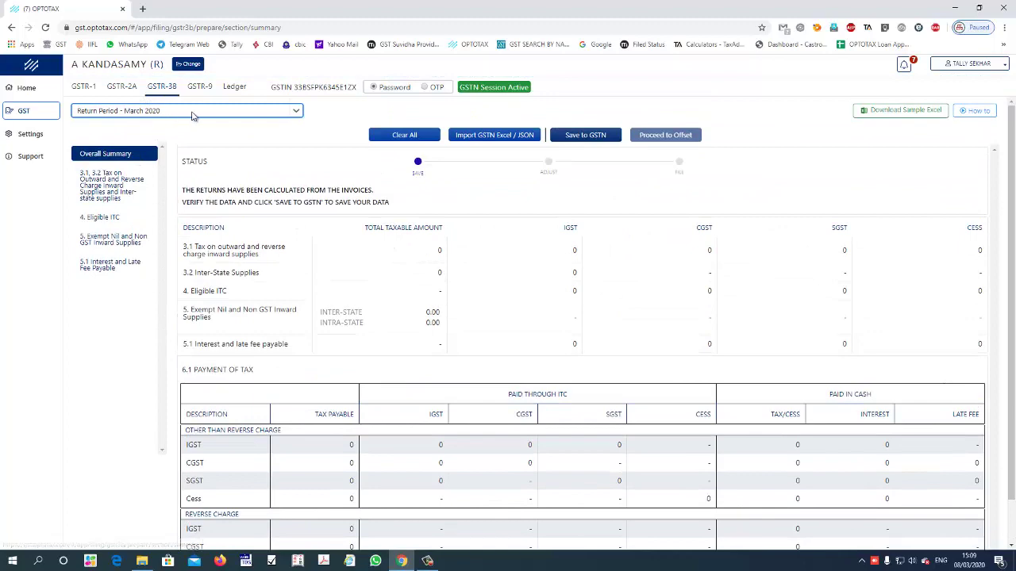
{"action": "left_click", "coordinate": [191, 116]}
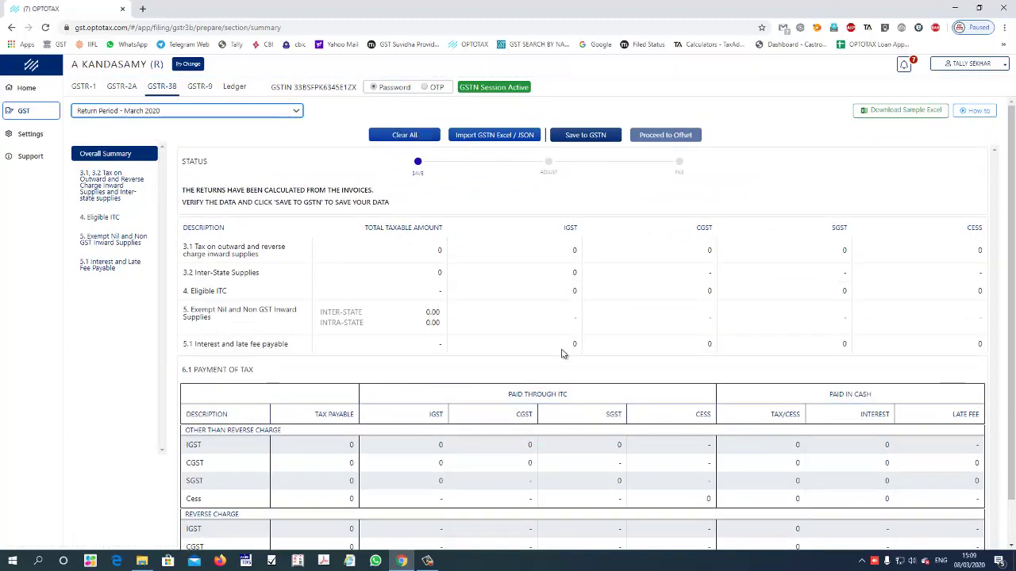
{"action": "scroll", "coordinate": [566, 357], "scroll_direction": "down", "scroll_amount": 1}
{"action": "scroll", "coordinate": [567, 362], "scroll_direction": "up", "scroll_amount": 1}
- Make the first listed client the active business, check its users, and open the filing-status Dashboard
{"action": "left_click", "coordinate": [192, 69]}
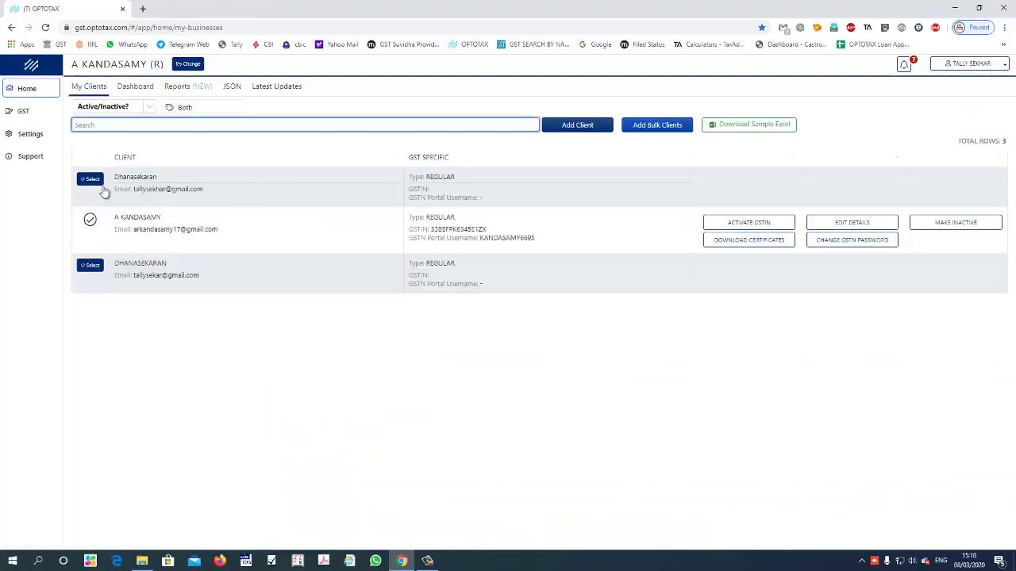
{"action": "left_click", "coordinate": [89, 179]}
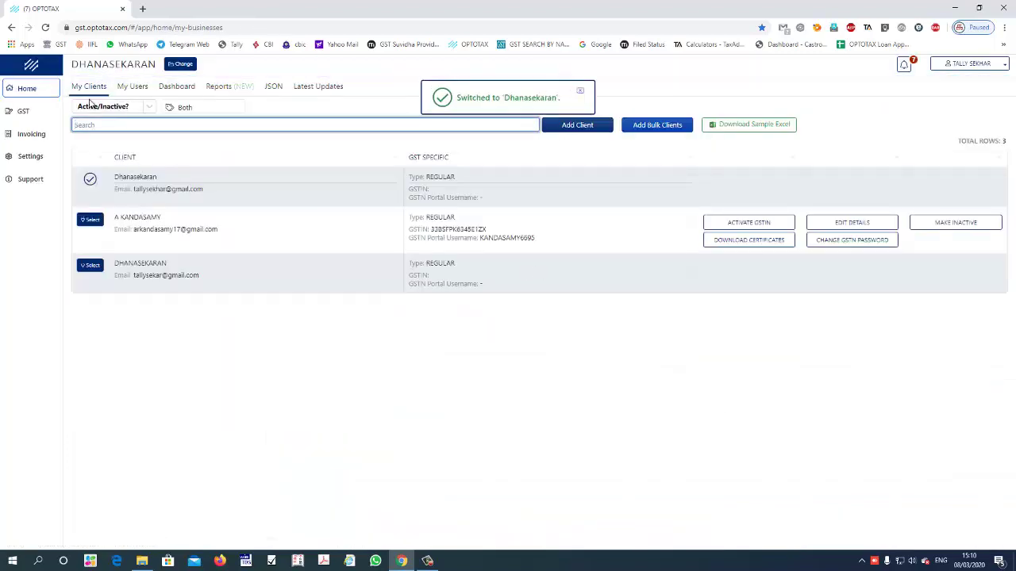
{"action": "left_click_drag", "start_coordinate": [80, 65], "coordinate": [148, 66]}
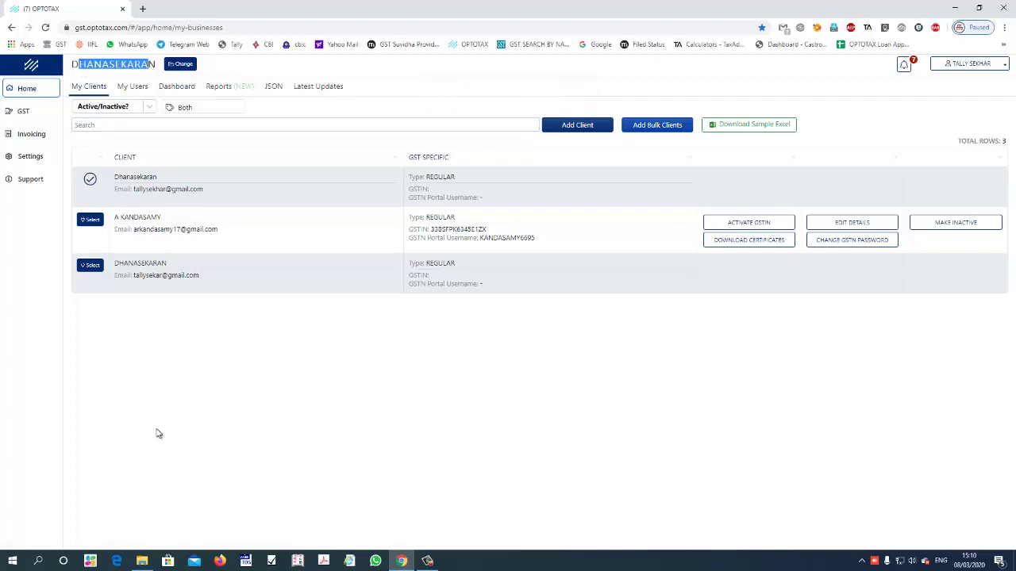
{"action": "left_click", "coordinate": [133, 93]}
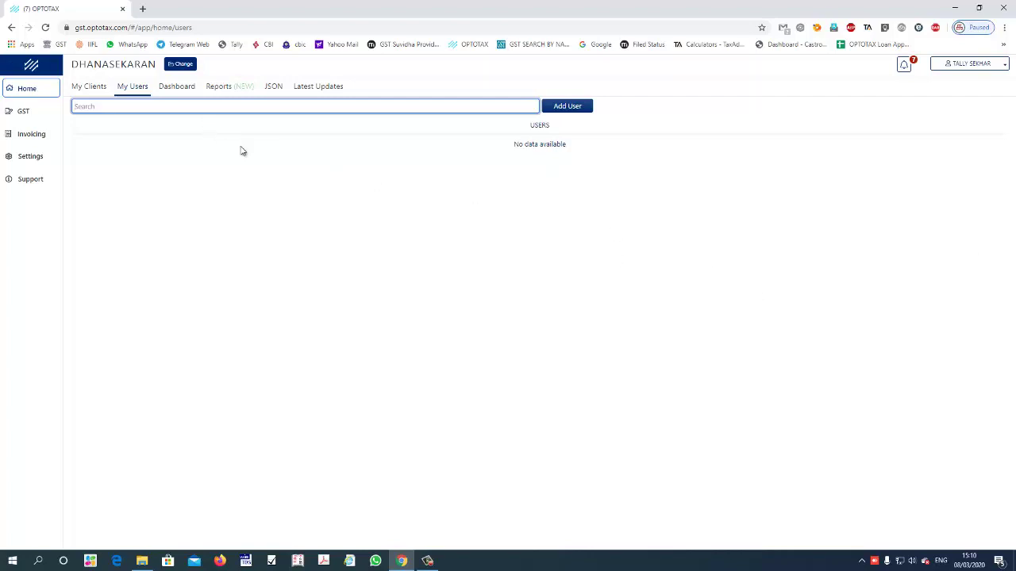
{"action": "left_click", "coordinate": [186, 89]}
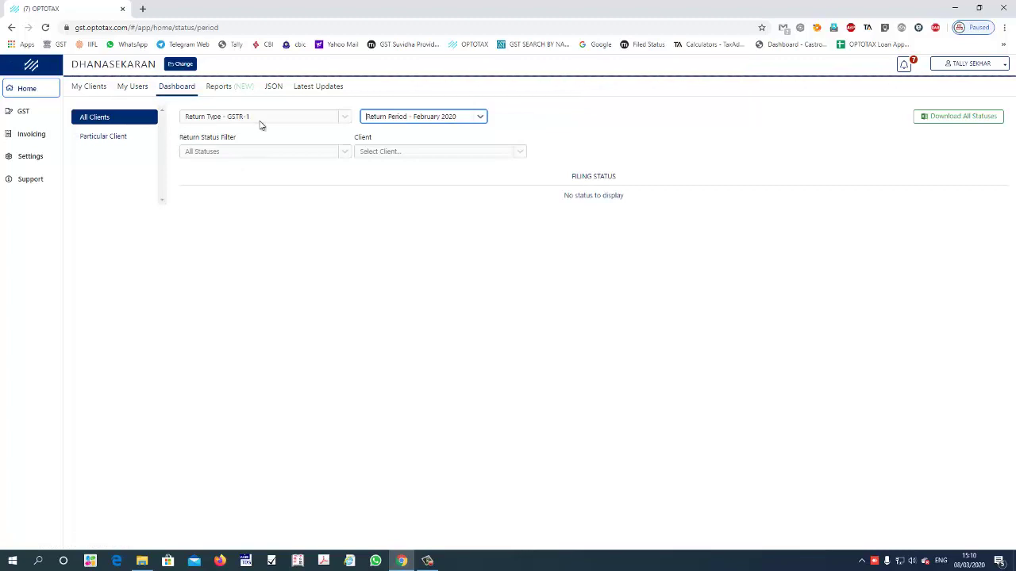
- Show February 2020 GSTR-3B statuses, note the Pending - Save row, then return to My Clients
{"action": "left_click", "coordinate": [410, 125]}
{"action": "left_click", "coordinate": [410, 125]}
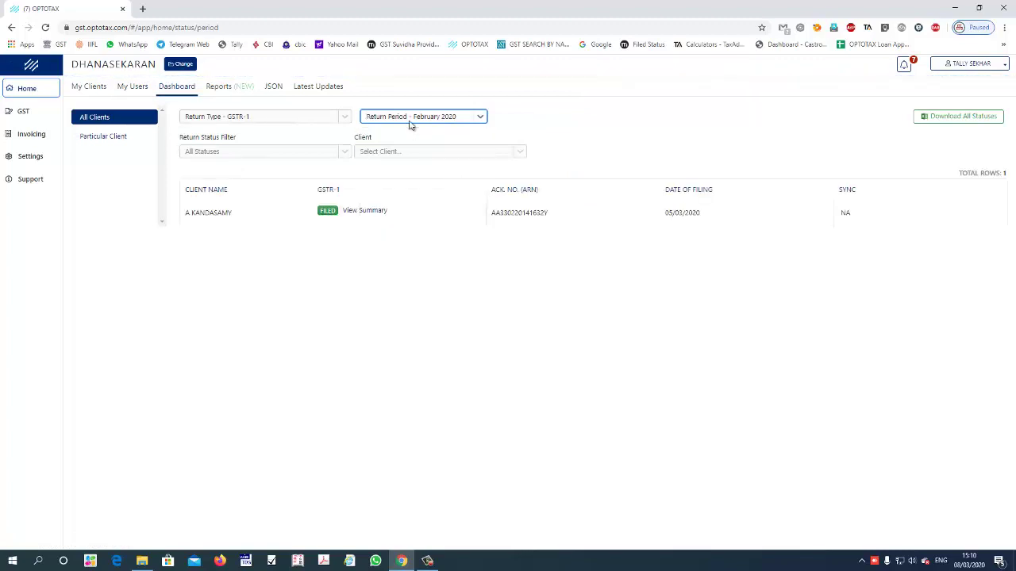
{"action": "left_click", "coordinate": [411, 123]}
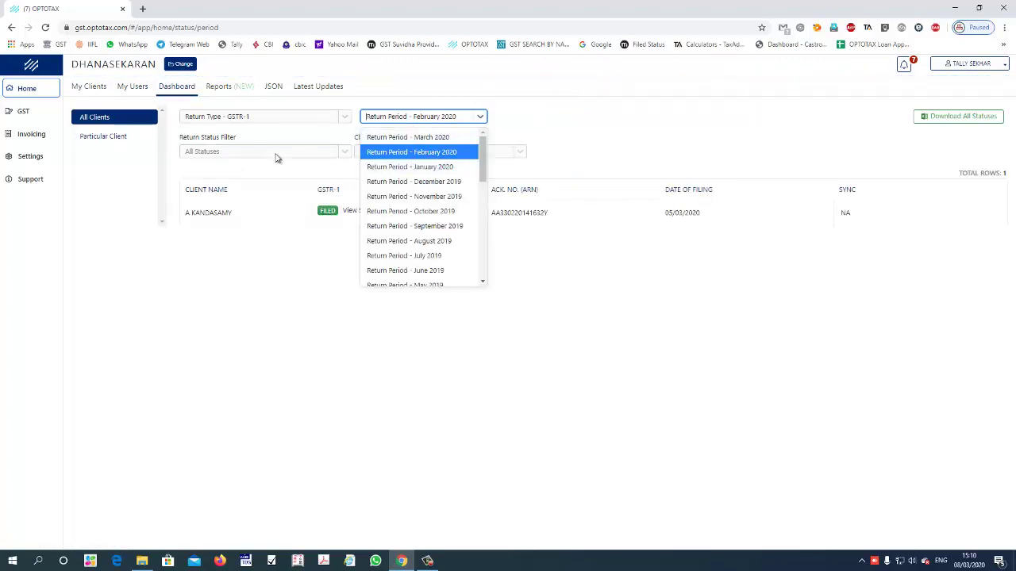
{"action": "left_click", "coordinate": [272, 123]}
{"action": "left_click", "coordinate": [306, 150]}
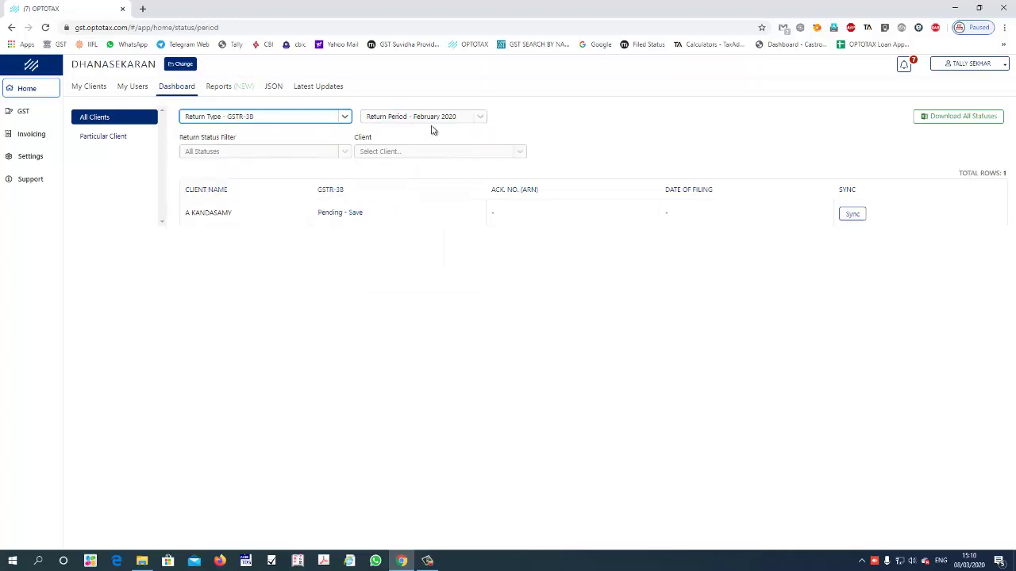
{"action": "left_click_drag", "start_coordinate": [181, 218], "coordinate": [230, 213]}
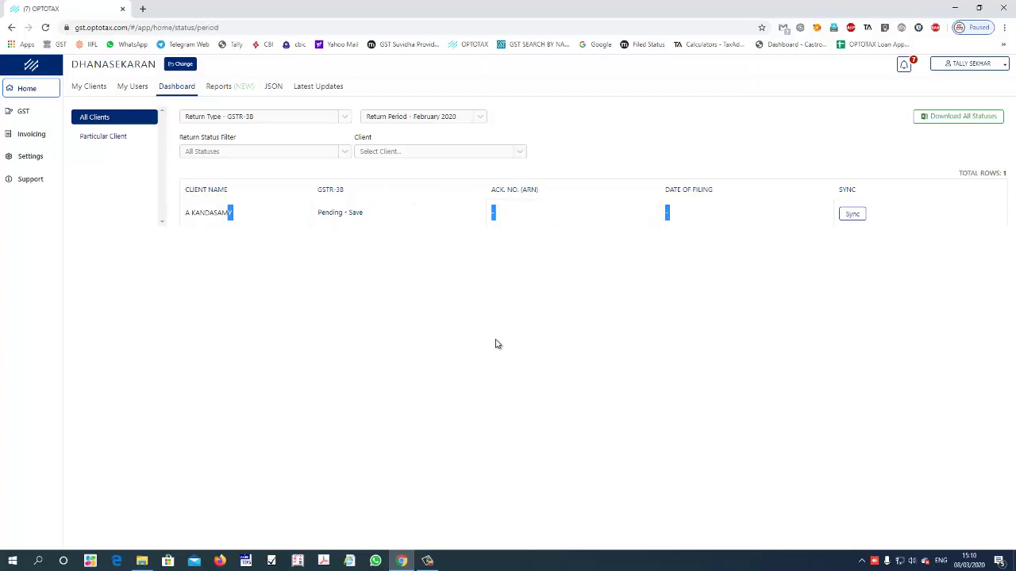
{"action": "left_click", "coordinate": [30, 89]}
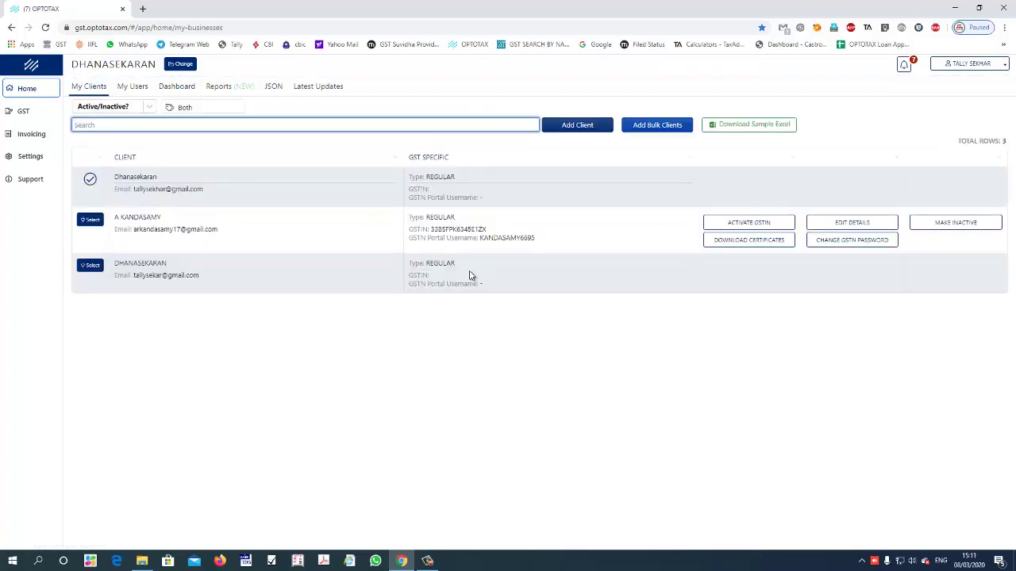